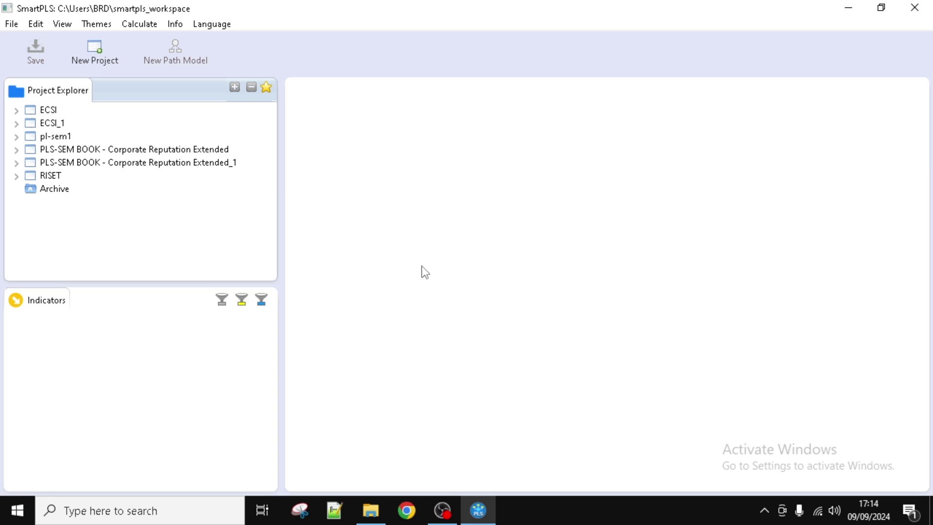
Step: Open the COBA DATA file from drive E in Excel and look through the indicator columns X1.1 to Y.5
left_click(371, 508)
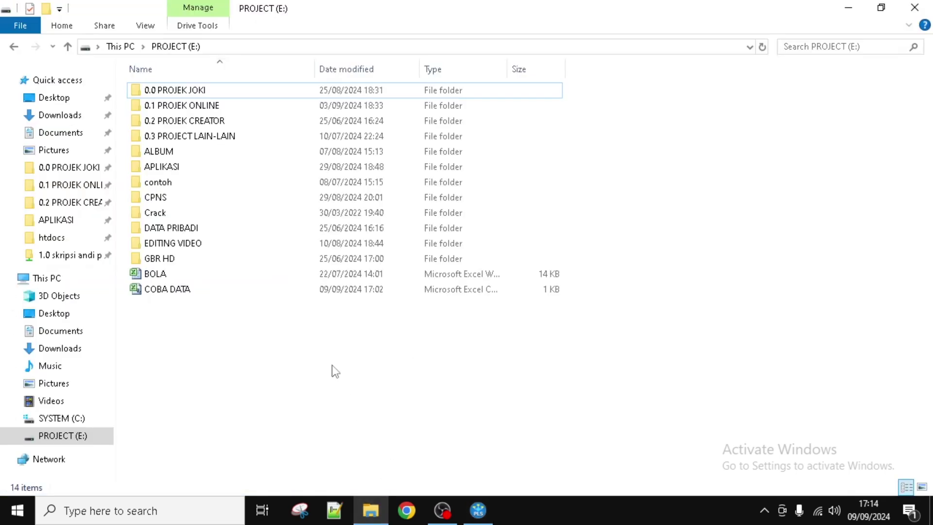
double_click(166, 289)
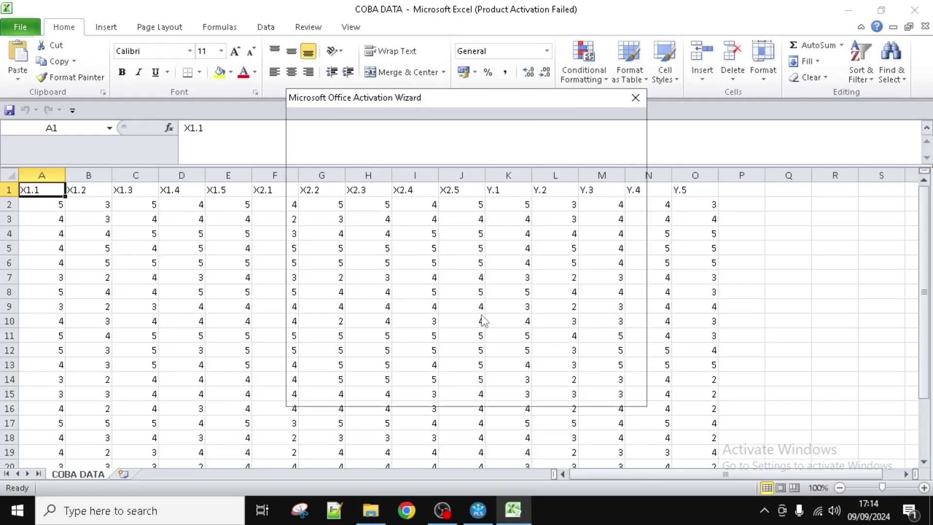
left_click(612, 393)
left_click(238, 275)
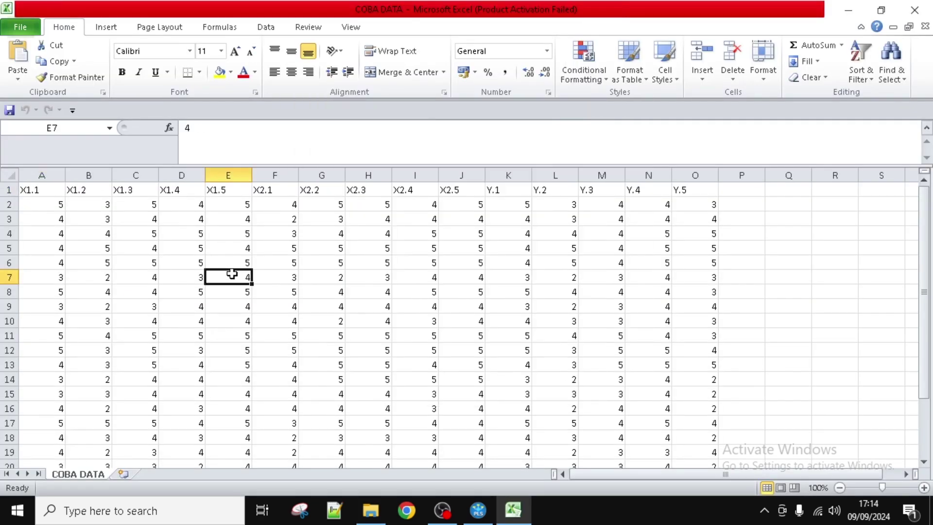
scroll(217, 359, "down", 2)
scroll(214, 381, "up", 2)
left_click(163, 307)
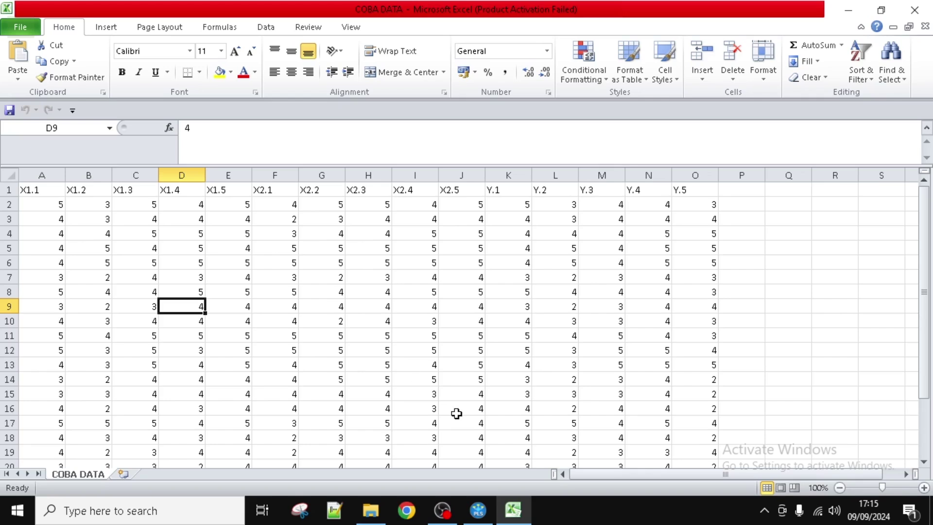
Step: Switch to SmartPLS and create a new project named diskriminan
left_click(478, 510)
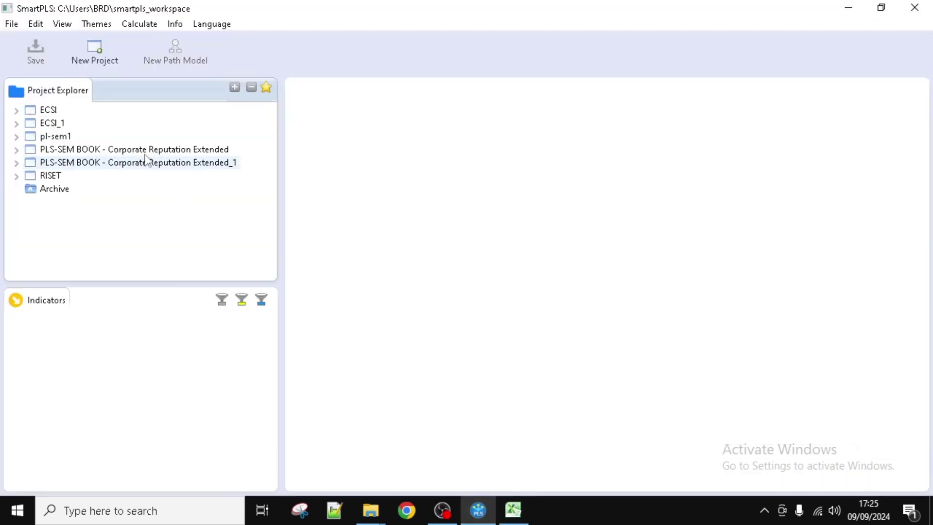
left_click(95, 51)
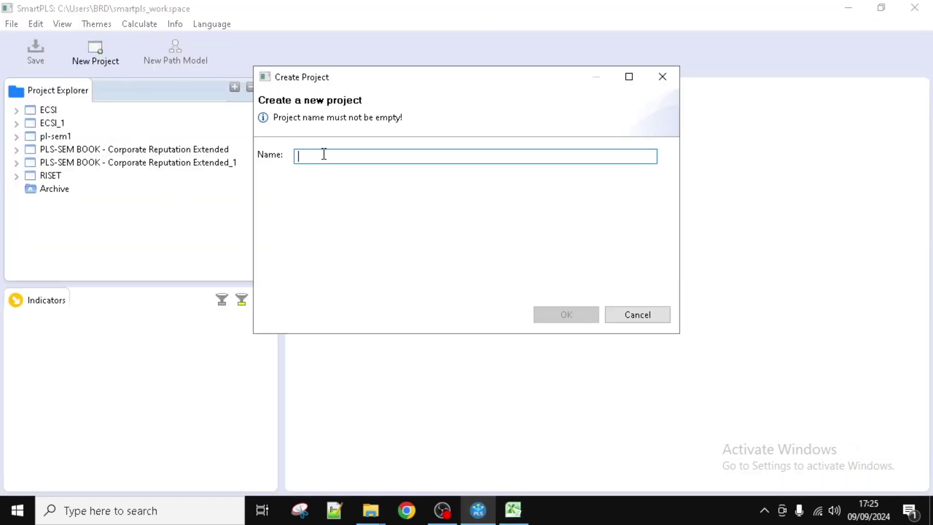
type("diskriminan")
key("Return")
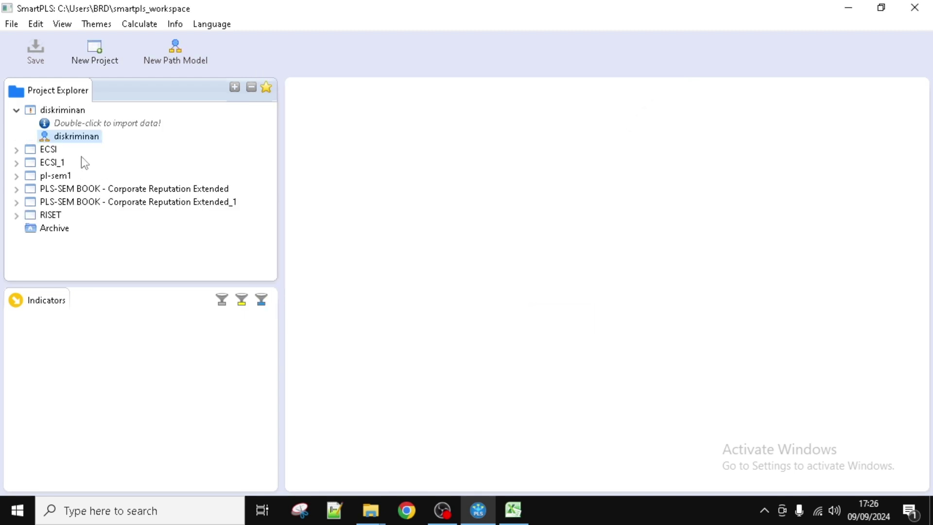
Step: Import the COBA DATA file from drive E into the diskriminan project, keeping the name COBA DATA
left_click(58, 138)
double_click(117, 123)
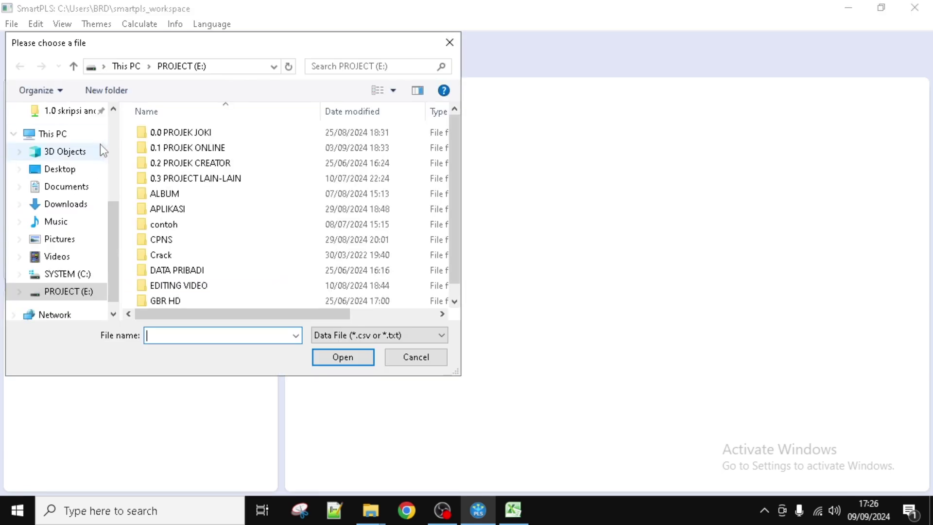
scroll(179, 250, "down", 1)
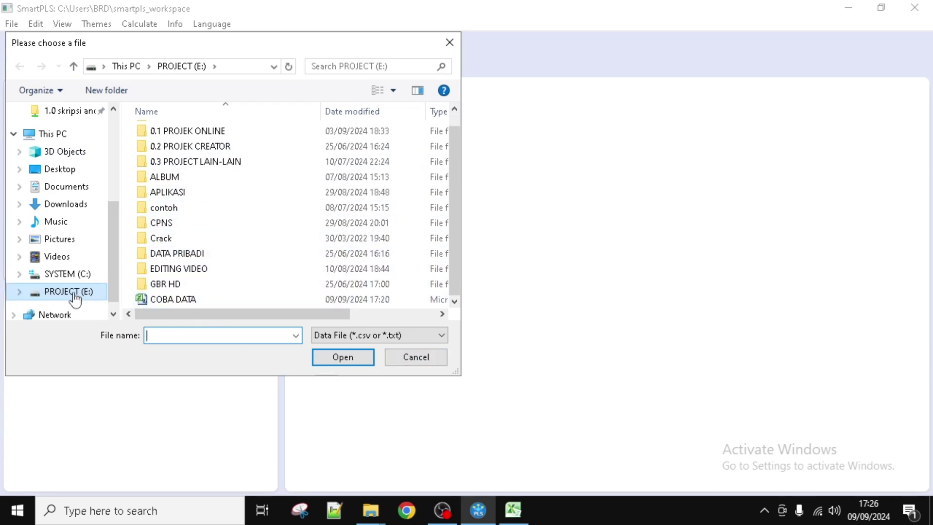
scroll(144, 291, "up", 1)
scroll(204, 262, "down", 1)
left_click(163, 301)
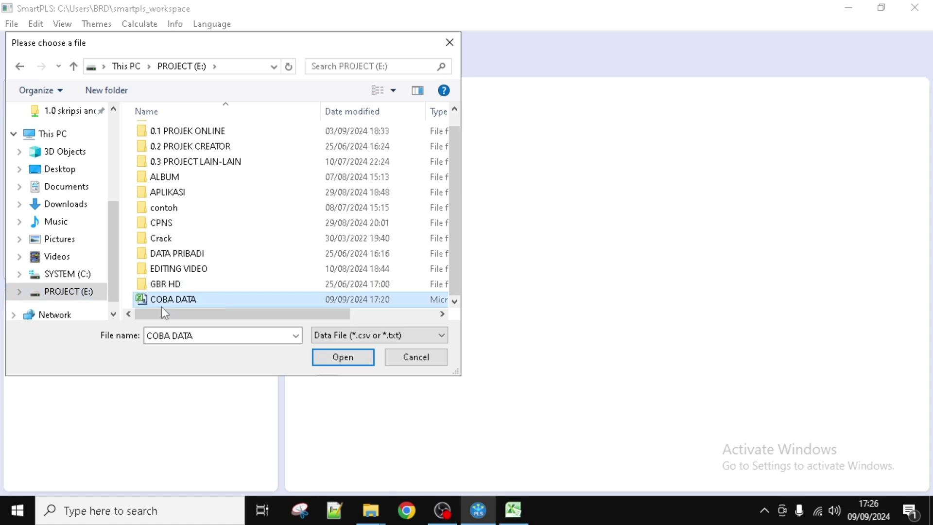
left_click(352, 360)
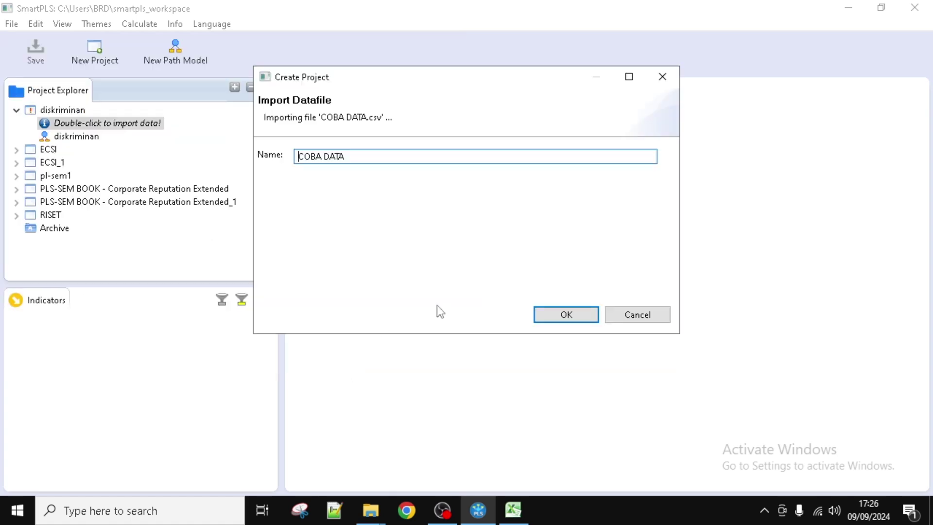
left_click(551, 317)
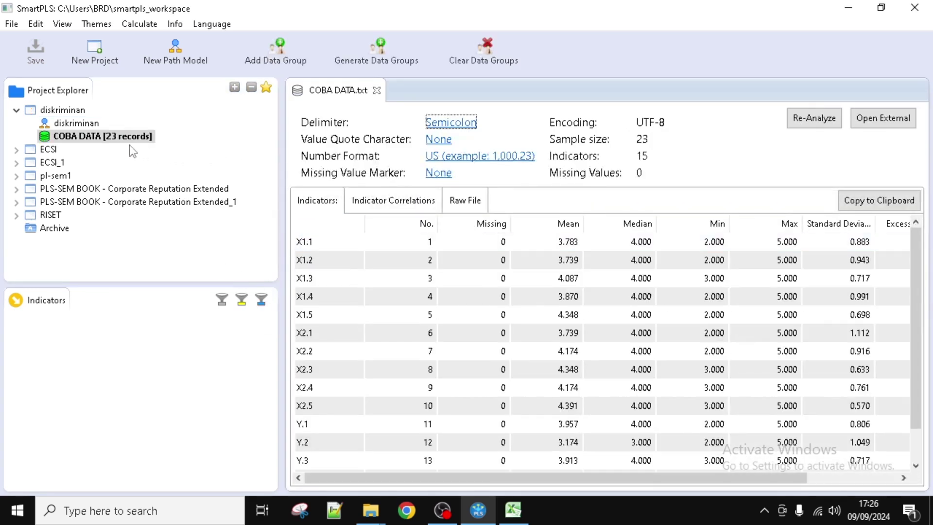
Step: Open the diskriminan path model and close the COBA DATA overview
left_click(72, 127)
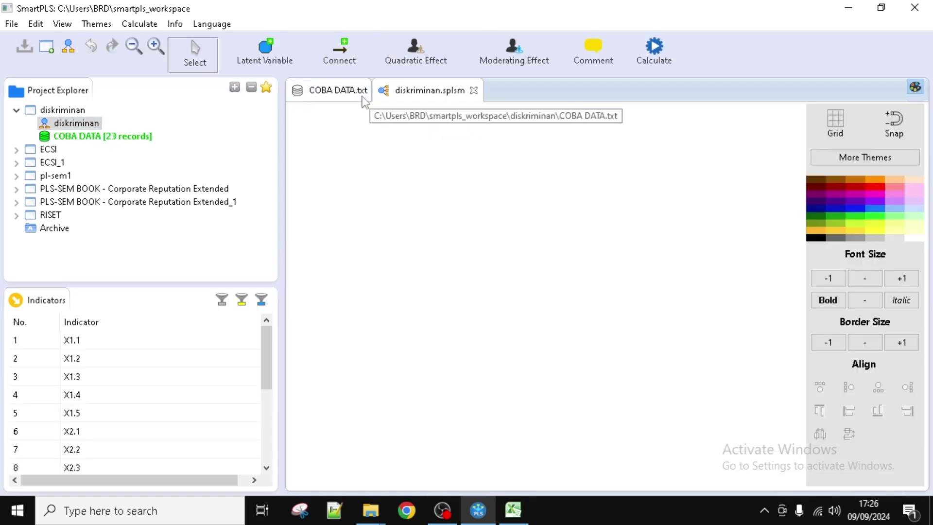
left_click(366, 91)
left_click(377, 90)
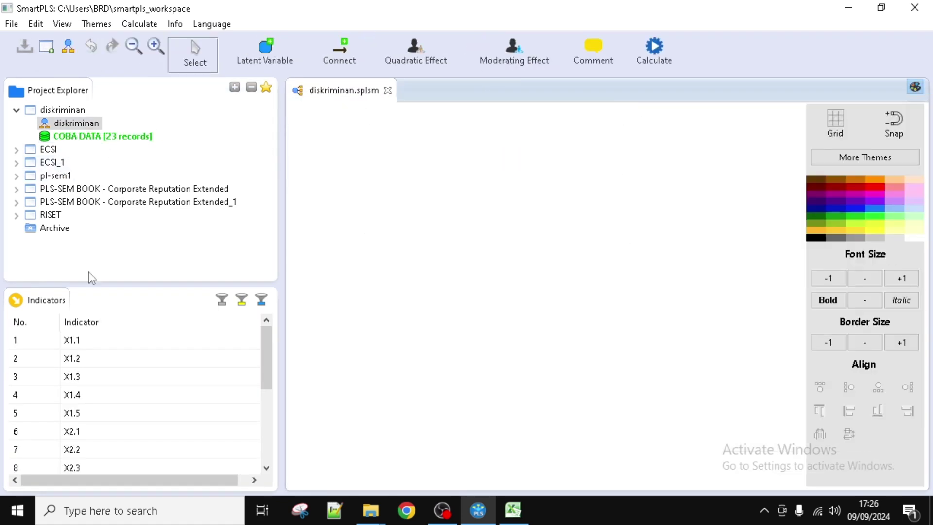
Step: Create a latent variable from indicators X1.1 to X1.5 on the model canvas and rename it X1
scroll(95, 396, "down", 3)
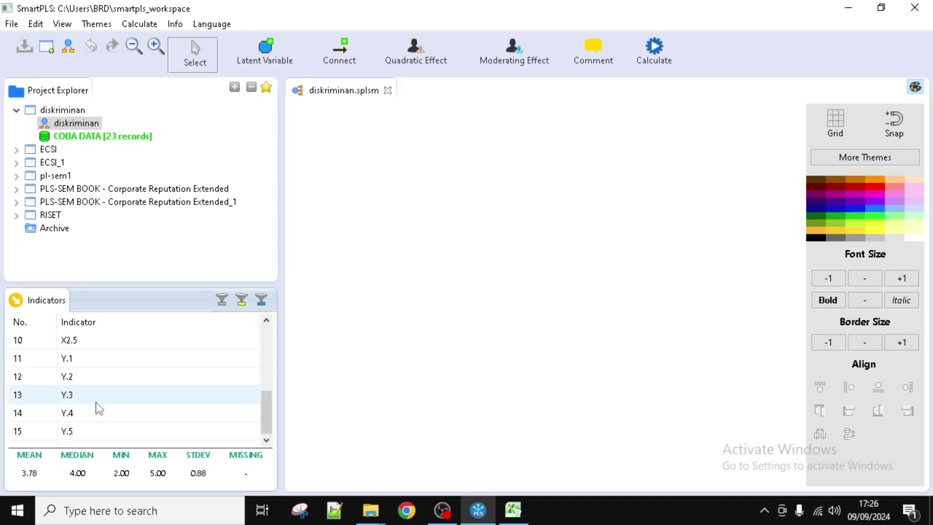
scroll(95, 401, "up", 1)
left_click_drag(88, 340, 110, 400)
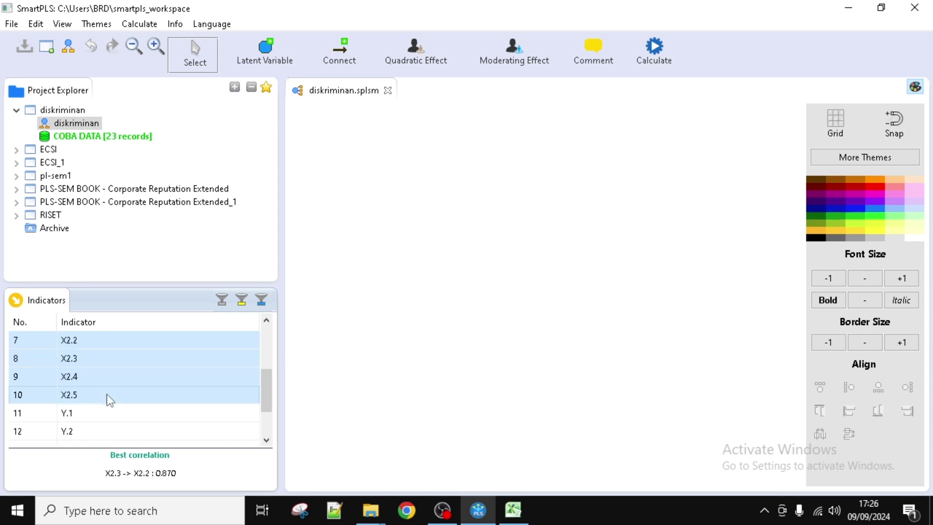
scroll(106, 392, "up", 2)
left_click(80, 342)
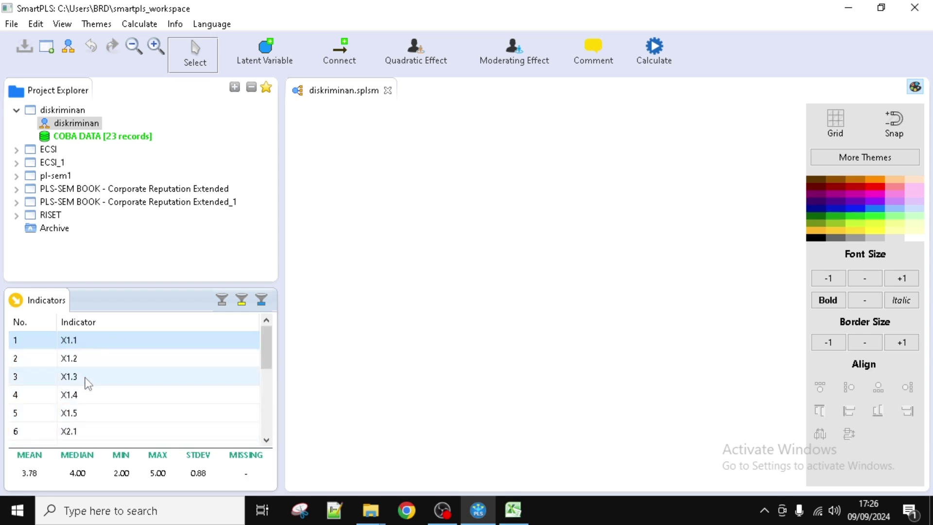
left_click(85, 413, "shift")
left_click_drag(86, 413, 394, 215)
right_click(436, 253)
left_click(486, 96)
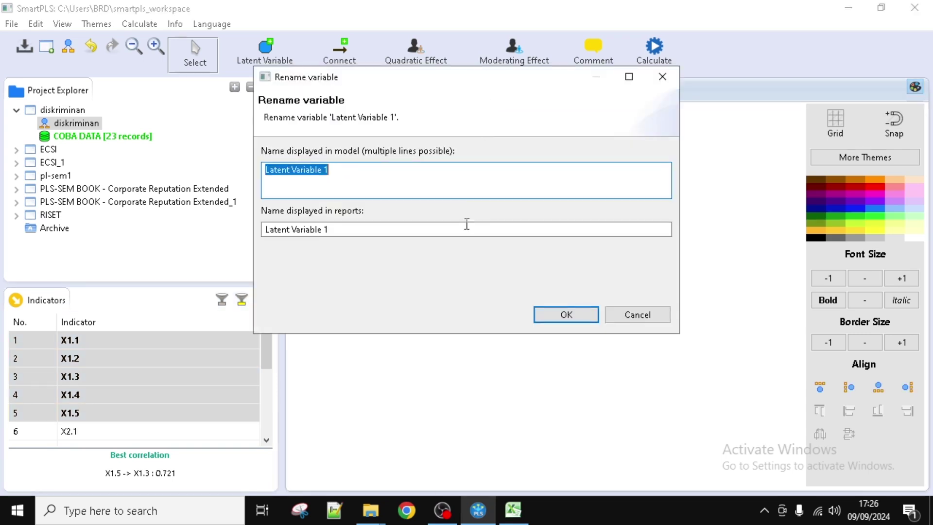
type("X1")
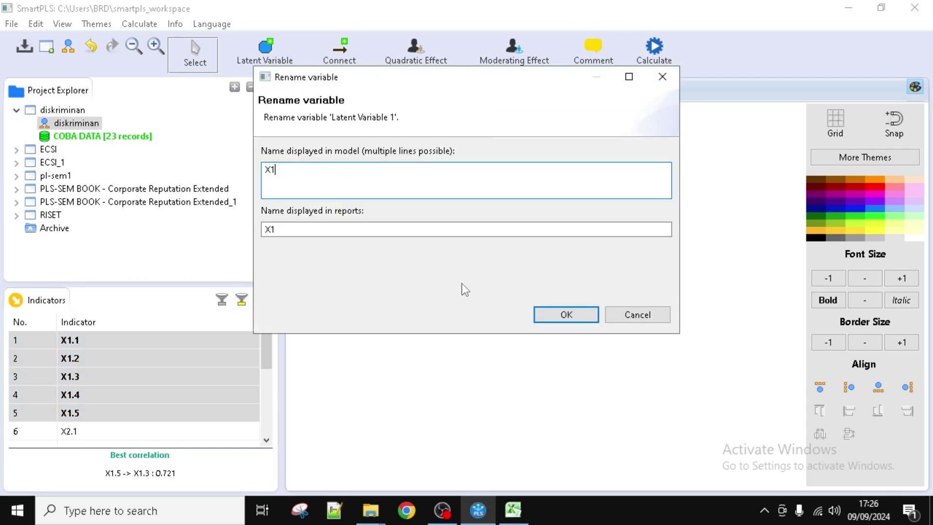
left_click(544, 311)
Step: Create a latent variable from indicators X2.1 to X2.5 below X1 and rename it X2
scroll(98, 407, "down", 3)
scroll(87, 405, "up", 2)
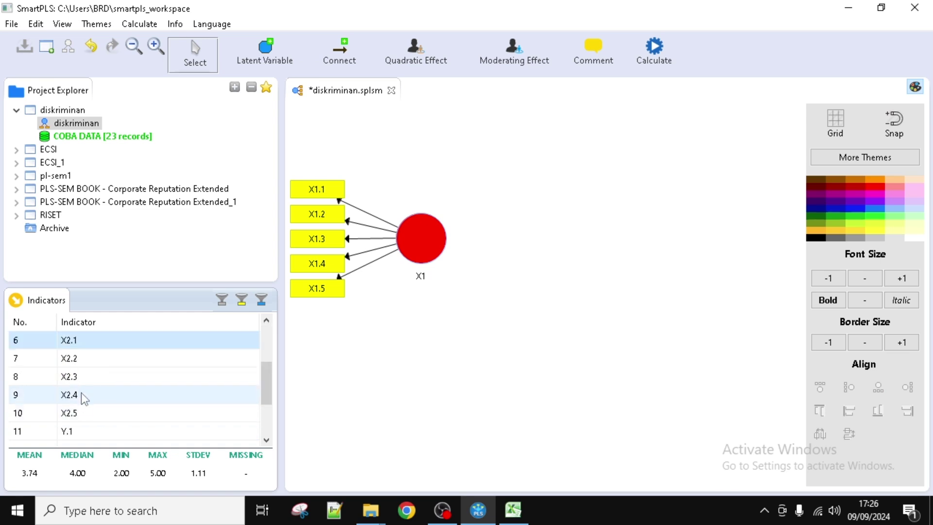
left_click(74, 412, "shift")
left_click_drag(75, 412, 414, 386)
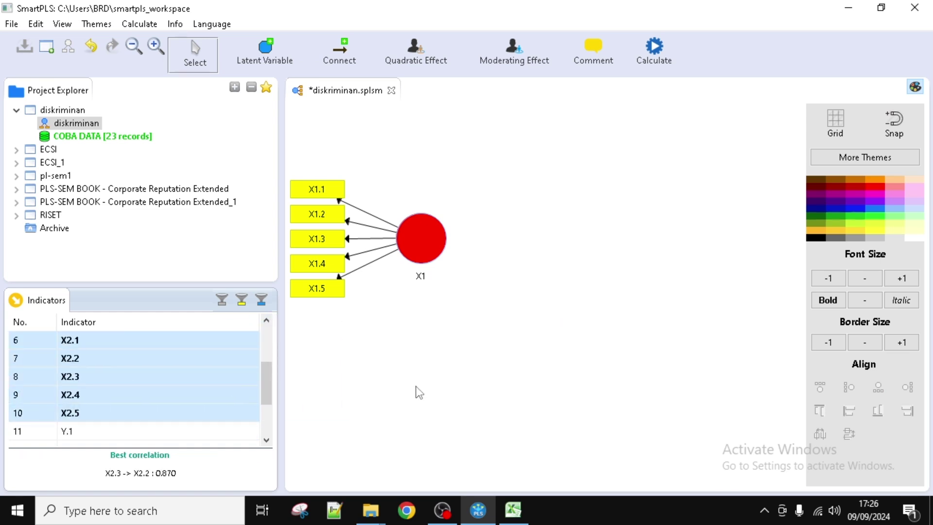
right_click(439, 410)
left_click(534, 96)
type("X2")
left_click(566, 314)
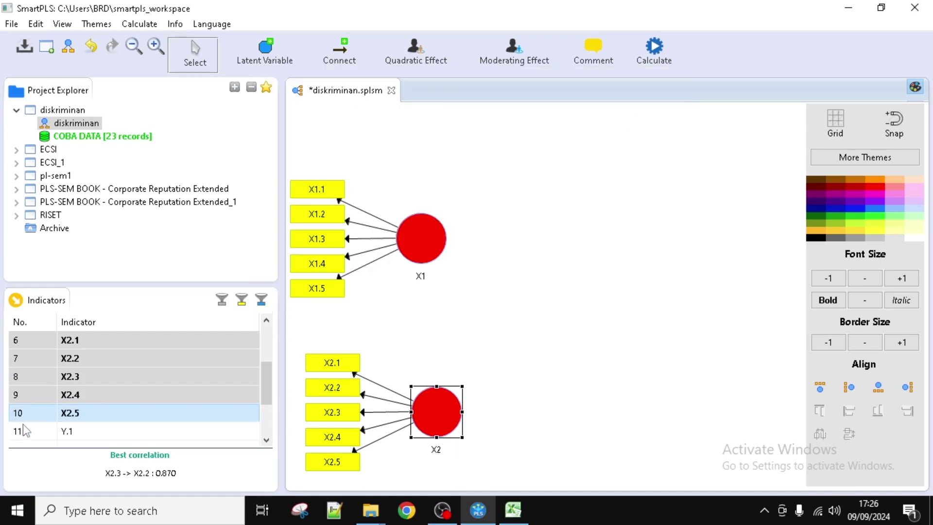
Step: Create a latent variable from indicators Y.1 to Y.5 to the right of X1 and X2 and rename it Y
left_click(68, 431)
scroll(110, 418, "down", 2)
left_click(79, 431, "shift")
left_click_drag(97, 413, 651, 284)
right_click(643, 287)
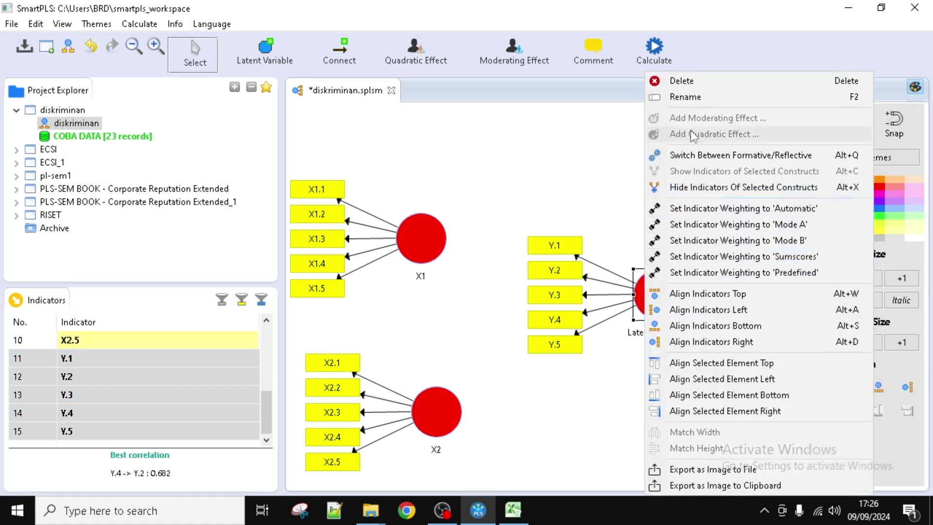
left_click(680, 96)
type("X")
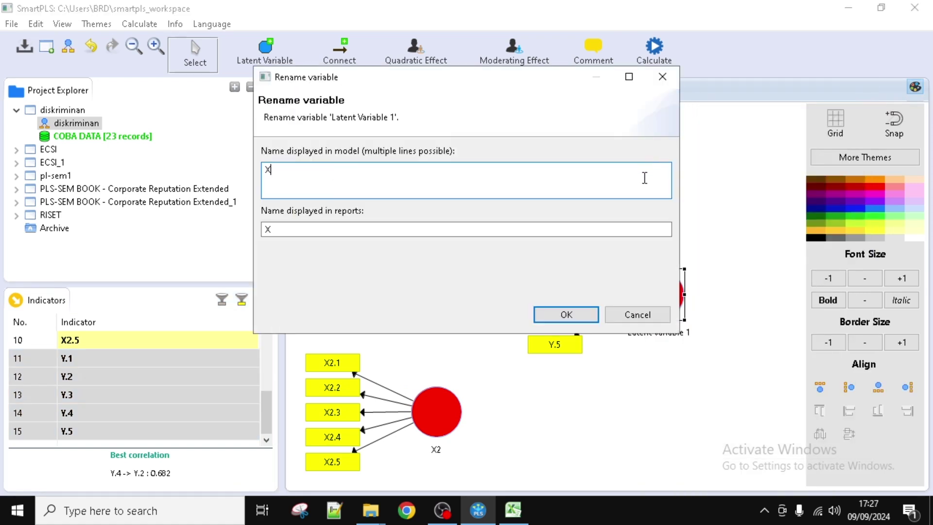
key("BackSpace")
type("Y")
left_click(564, 316)
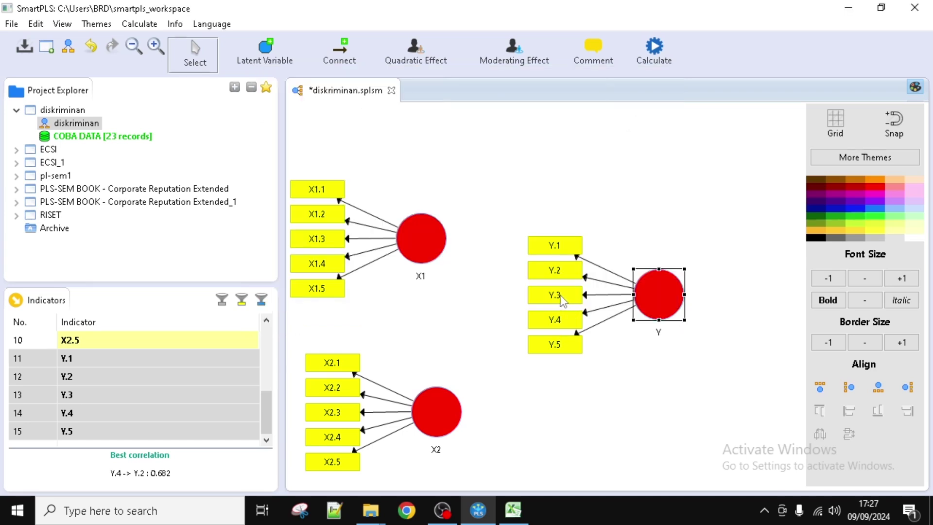
Step: Align Y's indicators on its right side, move Y slightly down, and place X2 directly beneath X1
left_click(902, 386)
left_click_drag(667, 334, 667, 346)
left_click_drag(441, 419, 431, 399)
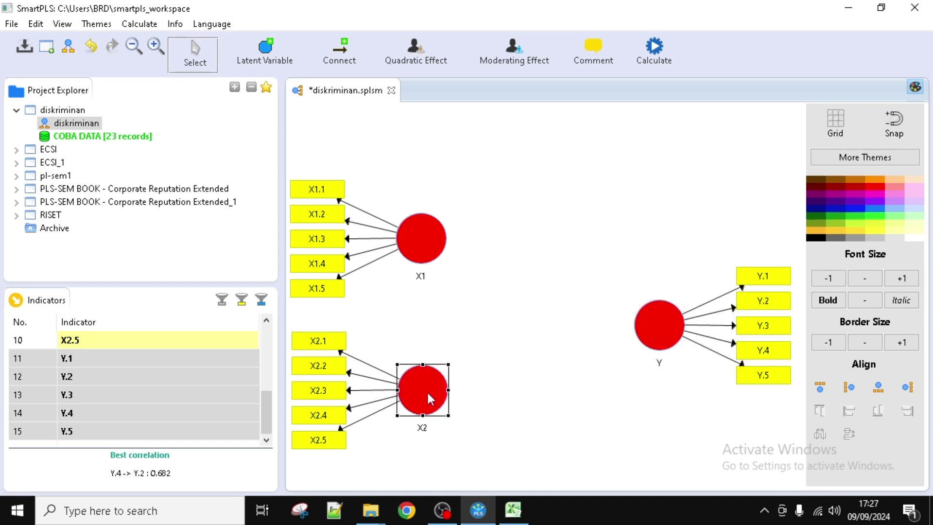
left_click(527, 330)
Step: Connect X1 to Y and X2 to Y with structural paths
left_click(340, 54)
left_click(418, 236)
left_click(658, 326)
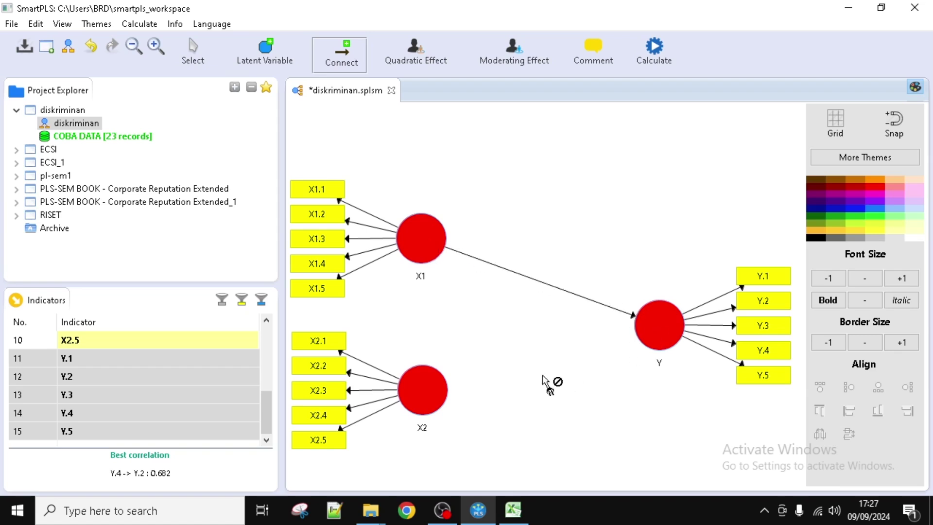
left_click(433, 395)
left_click(664, 341)
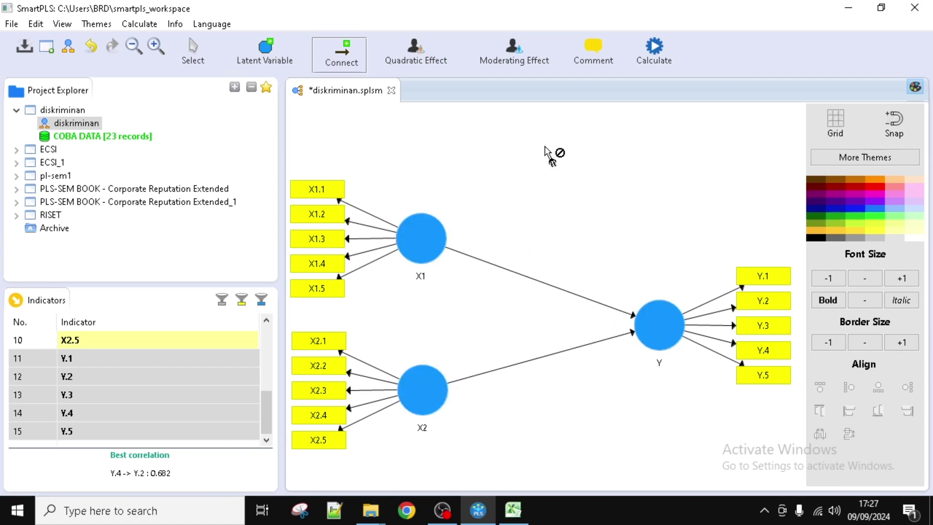
Step: Run the PLS Algorithm on the model and view the Heterotrait-Monotrait matrix of the Discriminant Validity results
left_click(659, 55)
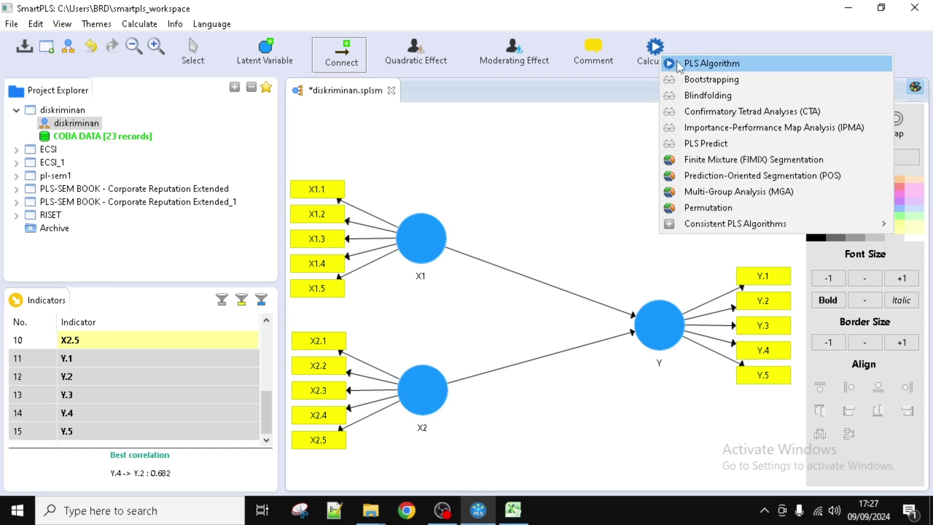
left_click(679, 64)
left_click(801, 431)
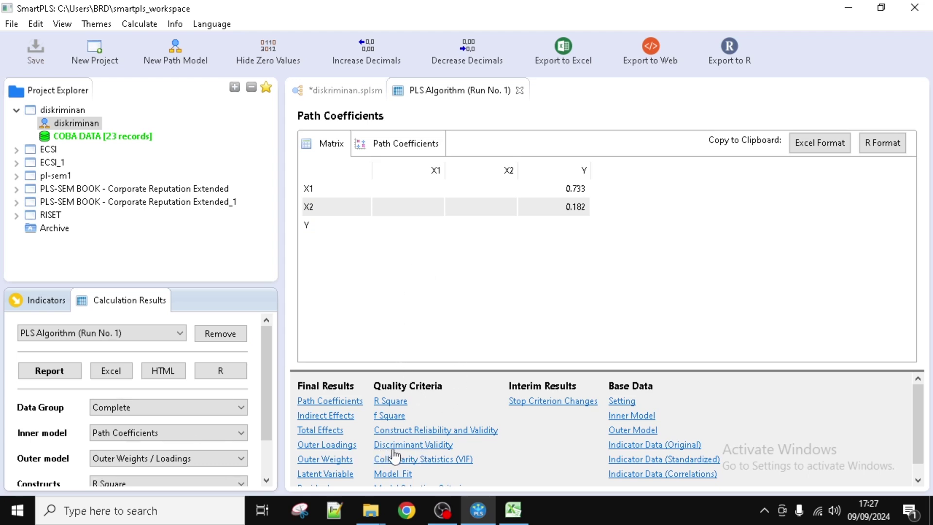
left_click(425, 448)
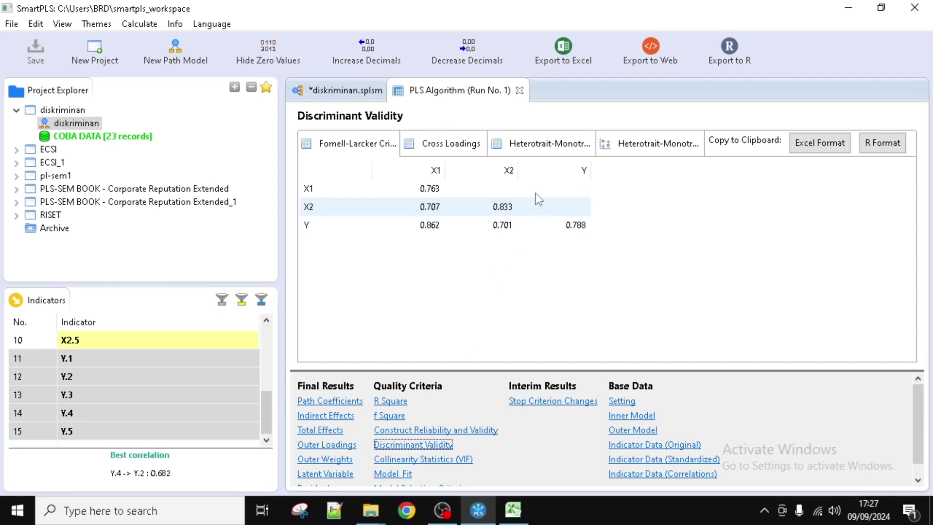
left_click(539, 156)
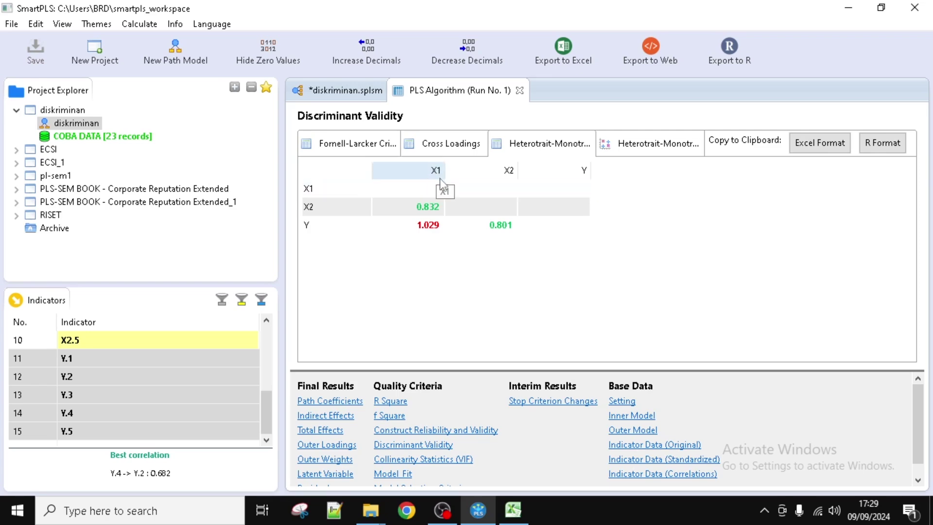
Step: Switch to the COBA DATA sheet in Excel and select columns A to E, holding the X1.1 to X1.5 responses
left_click(513, 510)
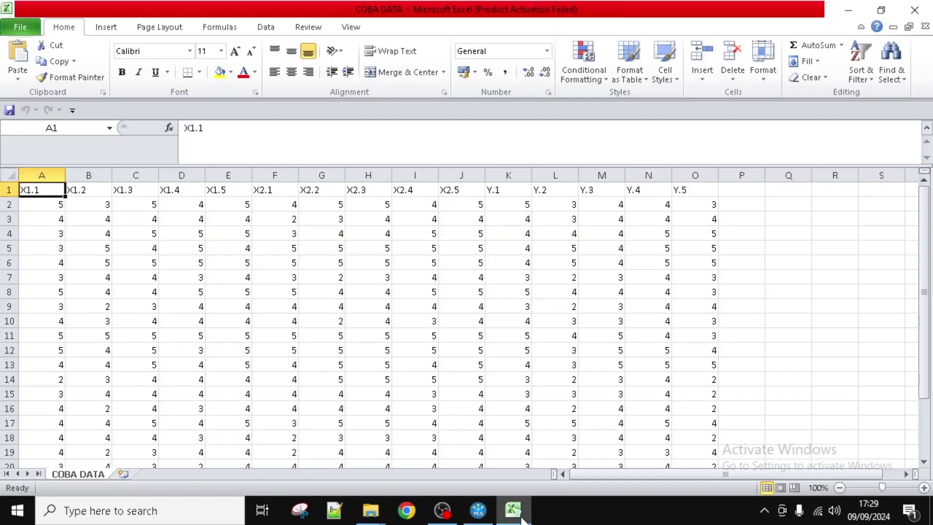
left_click(173, 310)
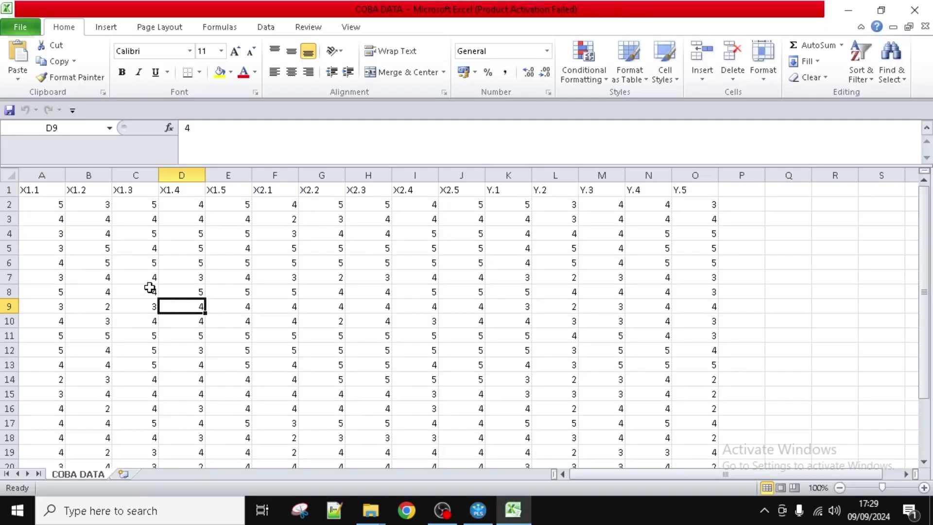
left_click(38, 173)
left_click_drag(39, 172, 228, 176)
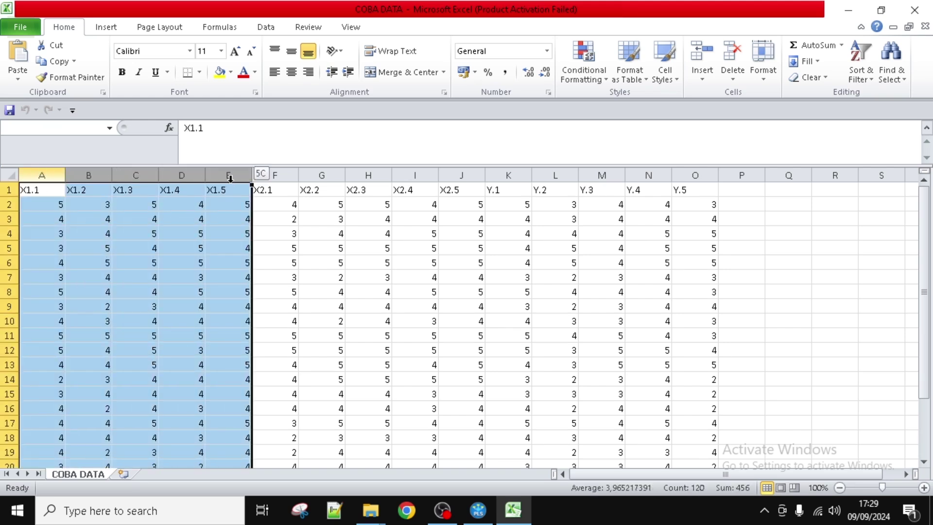
Step: Hide columns F to J, holding the X2.1 to X2.5 responses, leaving only the X1 and Y columns displayed
left_click(347, 253)
right_click(275, 165)
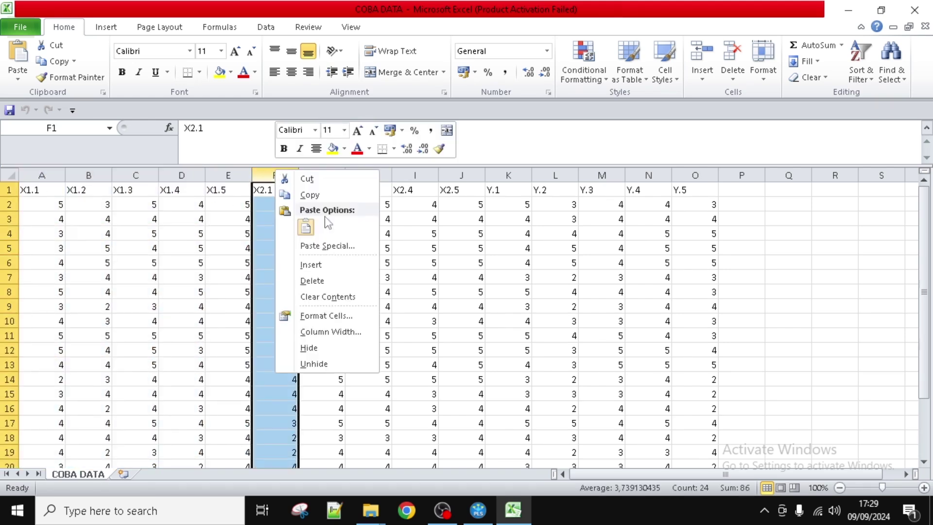
left_click(431, 281)
left_click_drag(266, 171, 468, 177)
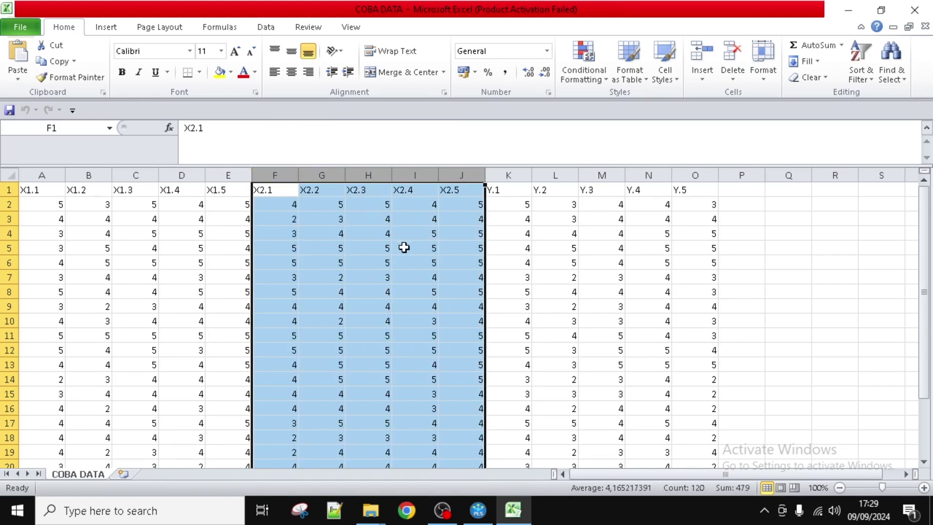
right_click(394, 250)
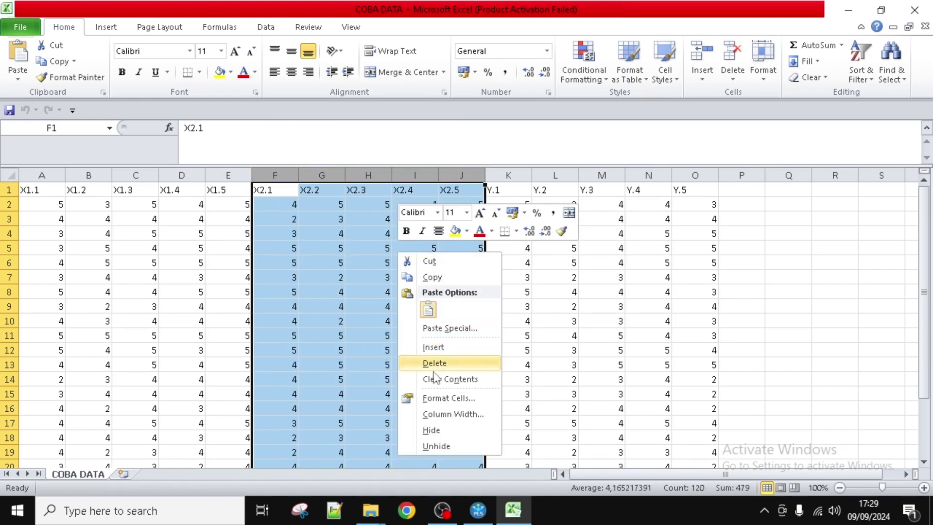
left_click(425, 431)
left_click(664, 303)
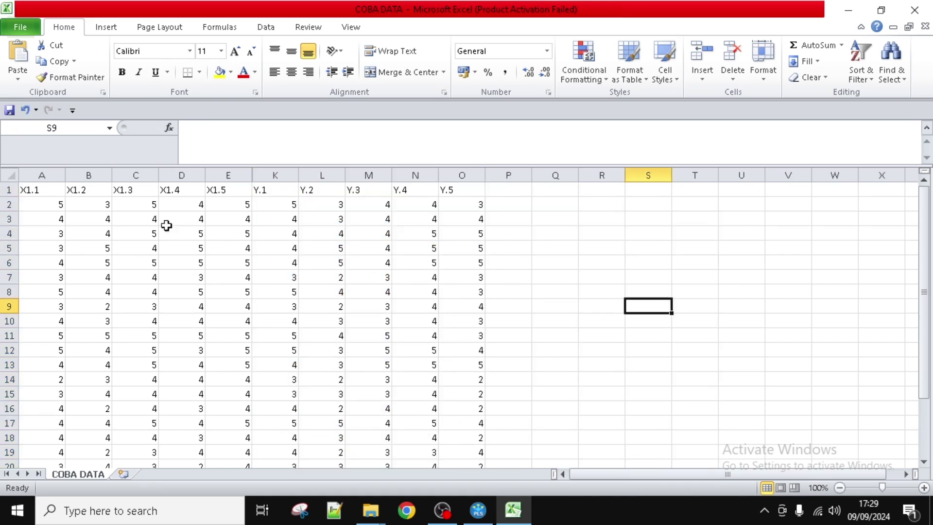
left_click_drag(41, 174, 461, 175)
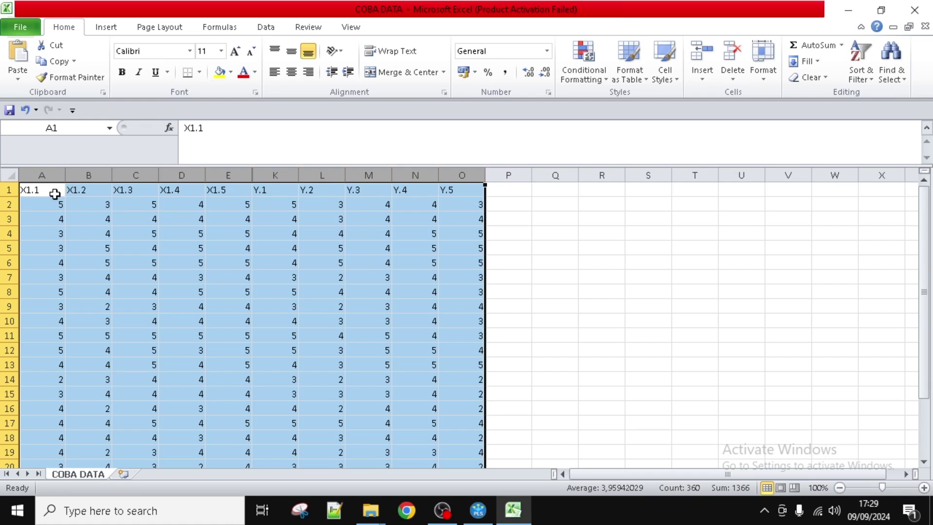
left_click(530, 339)
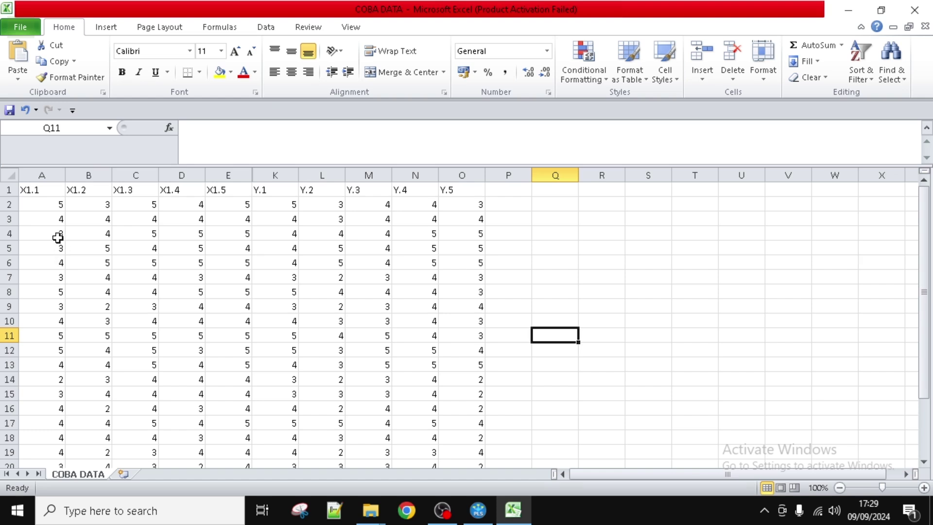
Step: Replace the X1.1 responses in cells A2 to A8 with 3, 3, 4, 4, 3, 4 and 4
left_click(54, 204)
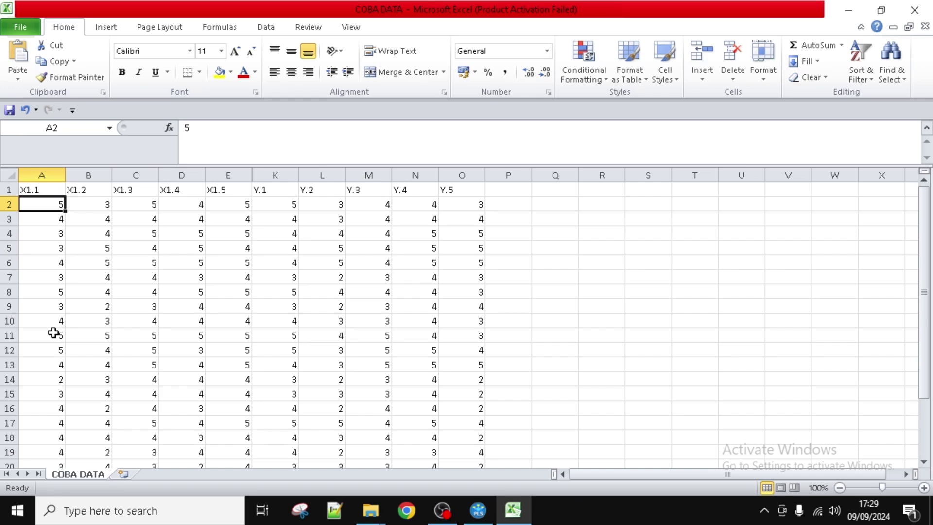
type("3")
key("Return")
type("3")
key("Return")
type("4")
key("Return")
type("4")
key("Return")
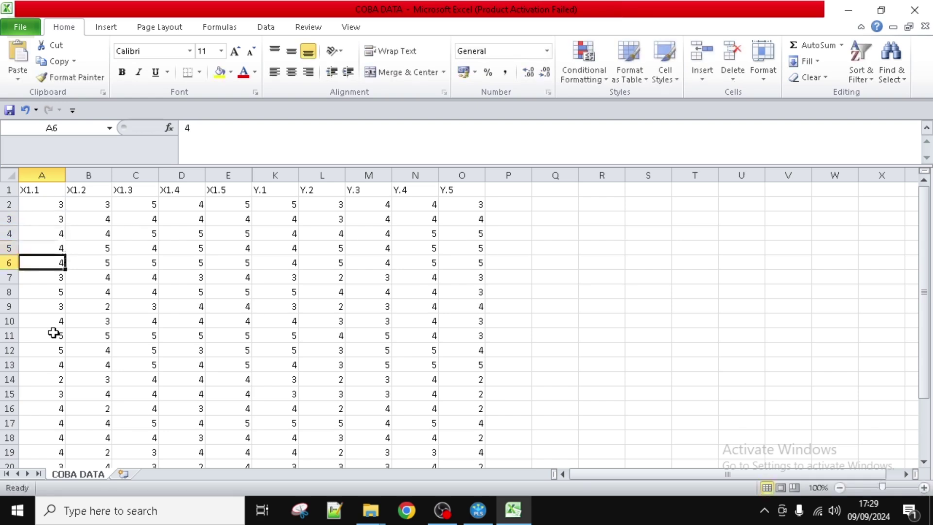
type("3")
key("Return")
type("4")
key("Return")
type("4")
key("Return")
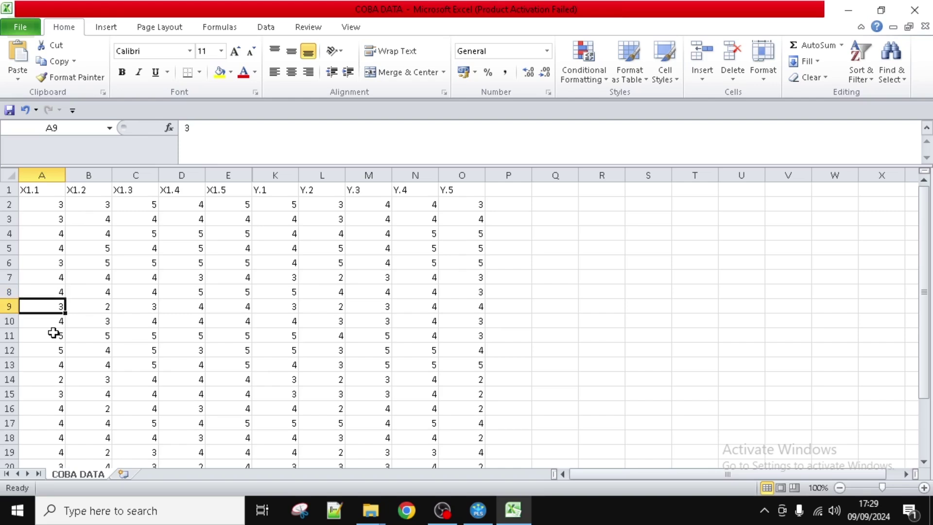
Step: Replace the X1.1 responses in cells A9 to A14 with 4, 3, 4, 4, 3 and 3
type("4")
key("Return")
type("3")
key("Return")
type("4")
key("Return")
type("4")
key("Return")
type("3")
key("Return")
type("3")
key("Return")
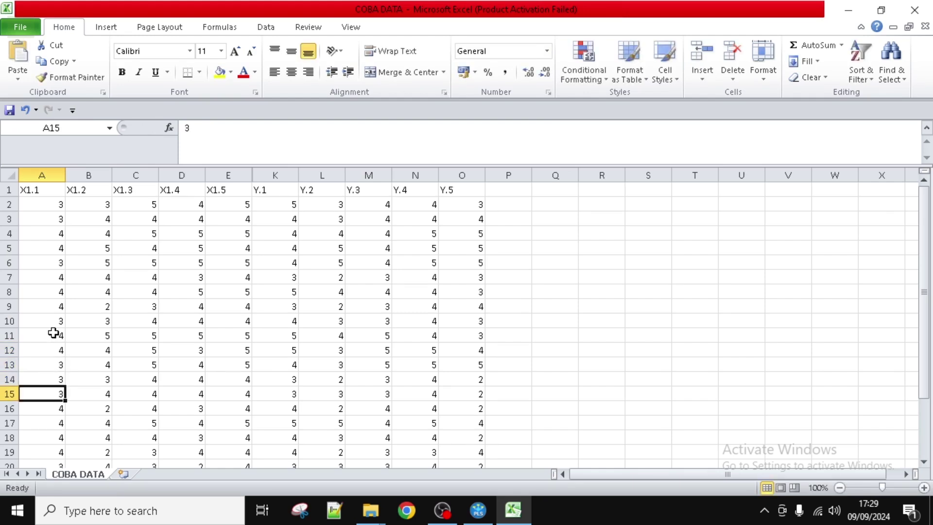
Step: Set the X1.1 response in A15 to 4 and those in A16, A17 and A19 to 3
type("4")
key("Return")
type("3")
key("Return")
type("3")
key("Return")
key("Return")
type("3")
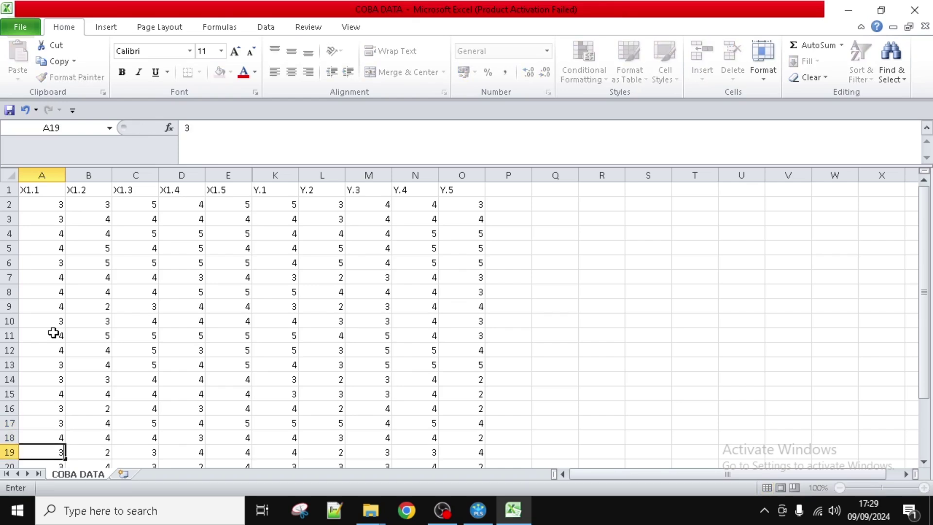
key("Return")
Step: Set the X1.1 response in A21 to 4 and those in A22 to A24 to 3
key("Return")
type("4")
key("Return")
type("3")
key("Return")
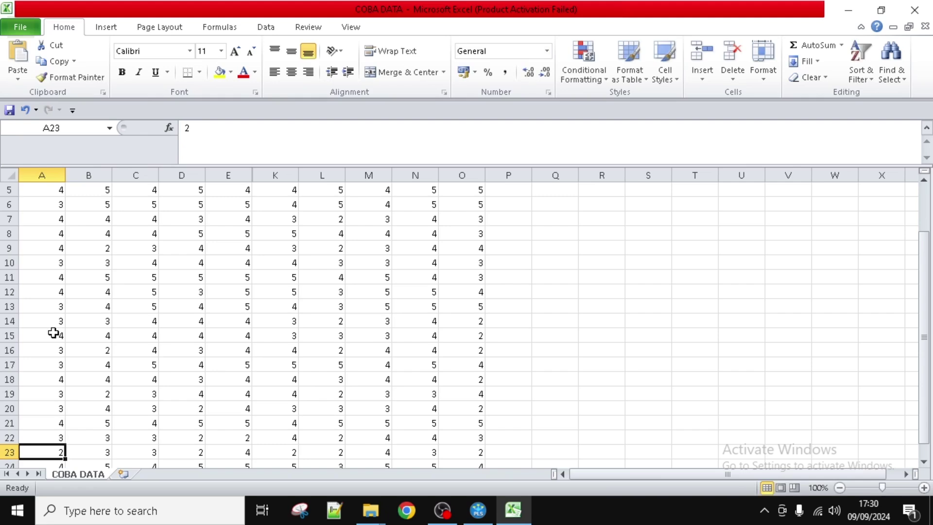
key("Return")
key("Up")
type("3")
key("Return")
key("Up")
Step: Replace the X1.2 responses in cells B2 to B7 with 5, 5, 5, 4, 4 and 5
scroll(52, 301, "up", 2)
left_click(86, 203)
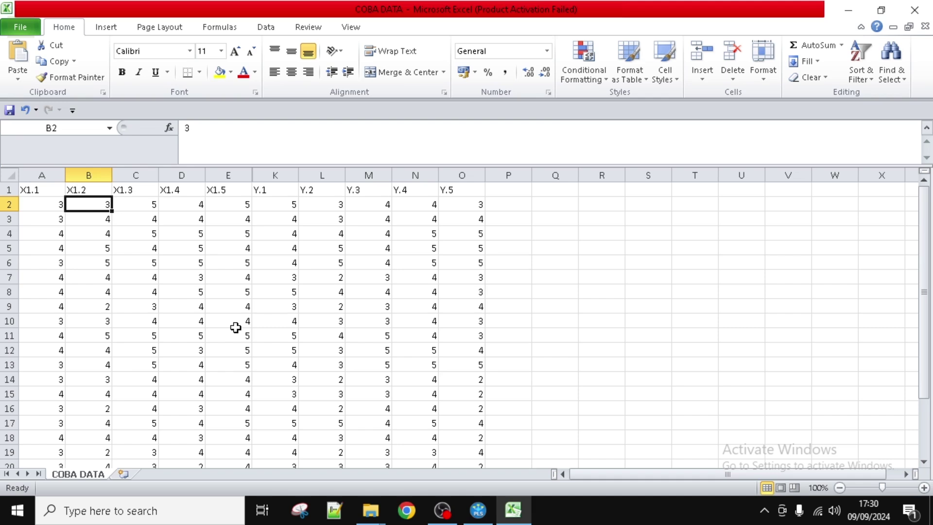
type("5")
key("Return")
type("5")
key("Return")
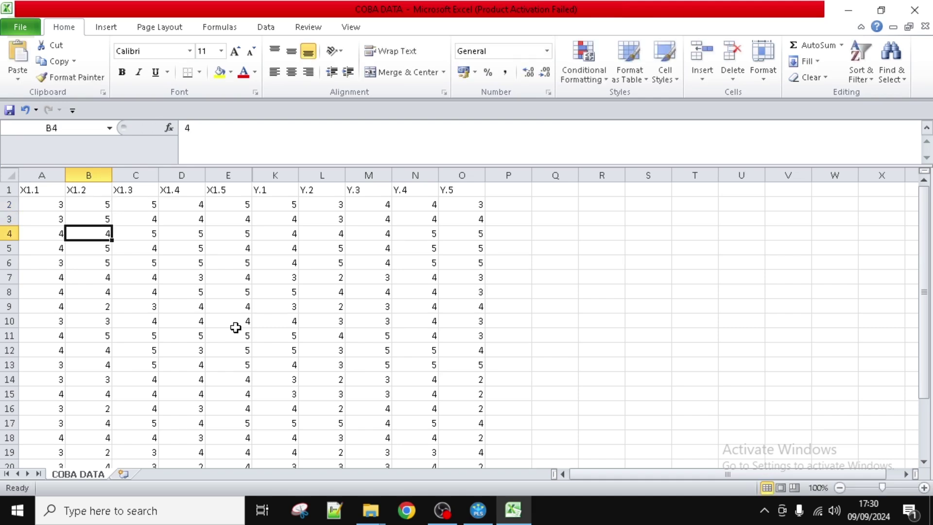
type("5")
key("Return")
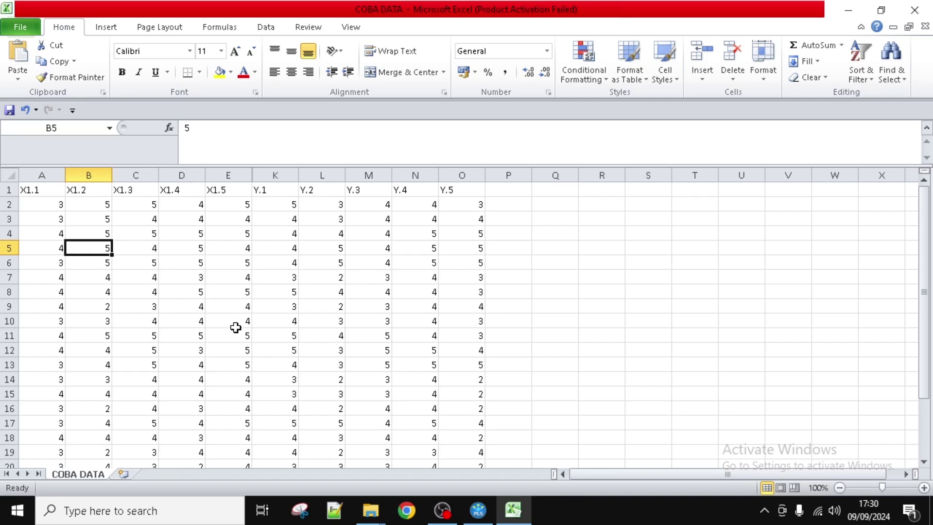
type("4")
key("Return")
type("4")
key("Return")
type("5")
key("Return")
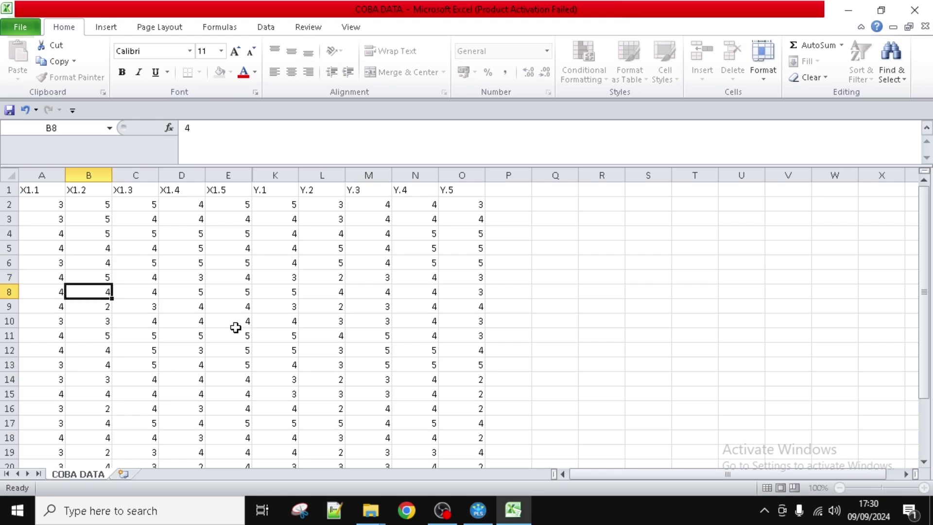
Step: Replace the X1.2 responses in cells B8 to B13 with 5, 3, 2, 4, 3 and 3
type("5")
key("Return")
type("3")
key("Return")
type("2")
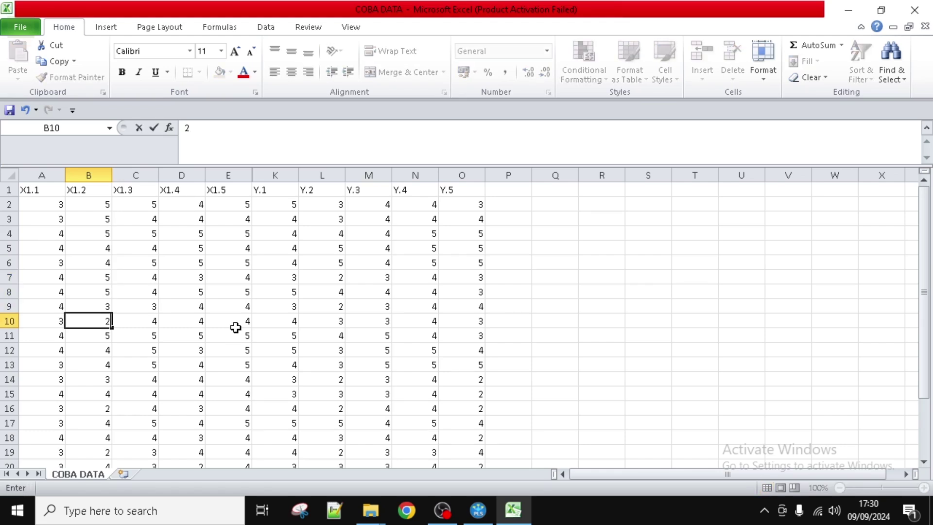
key("Return")
type("4")
key("Return")
type("3")
key("Return")
type("3")
key("Return")
Step: Set the X1.2 response in B14 to 2 and those in B15 to B18 to 3
type("2")
key("Return")
type("3")
key("Return")
type("3")
key("Return")
type("3")
key("Return")
type("3")
key("Return")
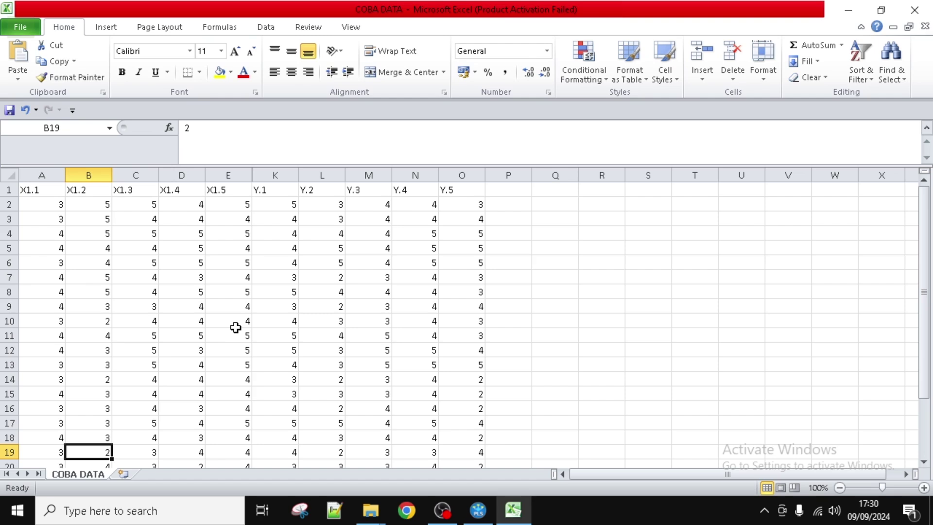
Step: Replace the X1.2 responses in cells B19 to B24 with 3, 2, 4, 2, 2 and 3
type("3")
key("Return")
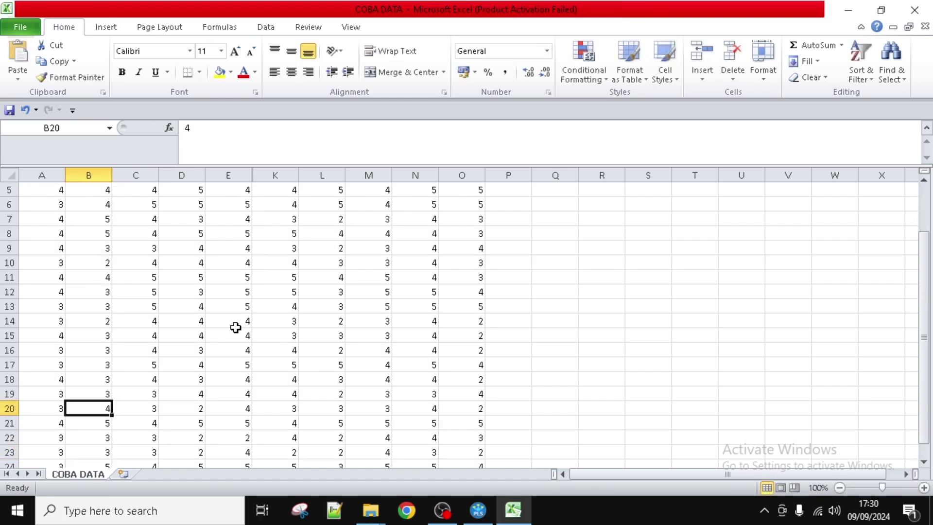
type("2")
key("Return")
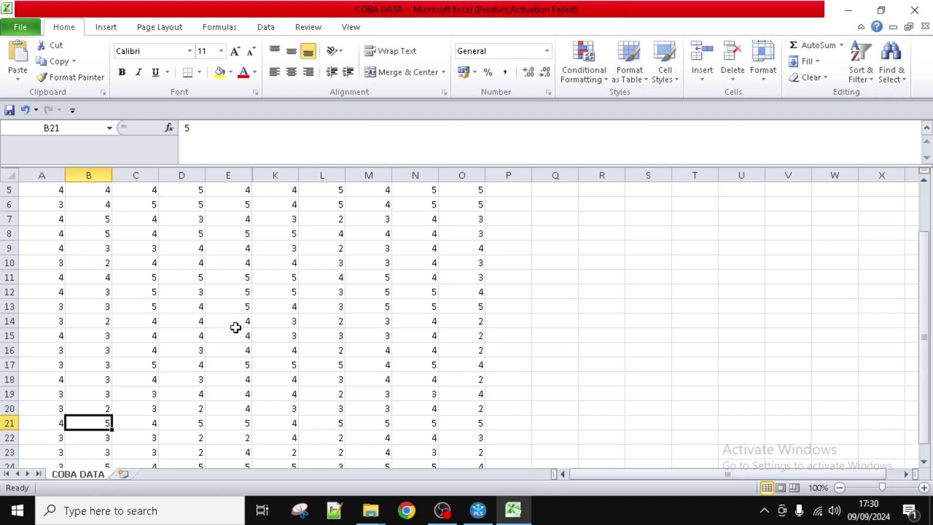
type("4")
key("Return")
type("2")
key("Return")
type("2")
key("Return")
type("3")
key("Return")
Step: Save the edited COBA DATA file in its current format
scroll(236, 327, "up", 2)
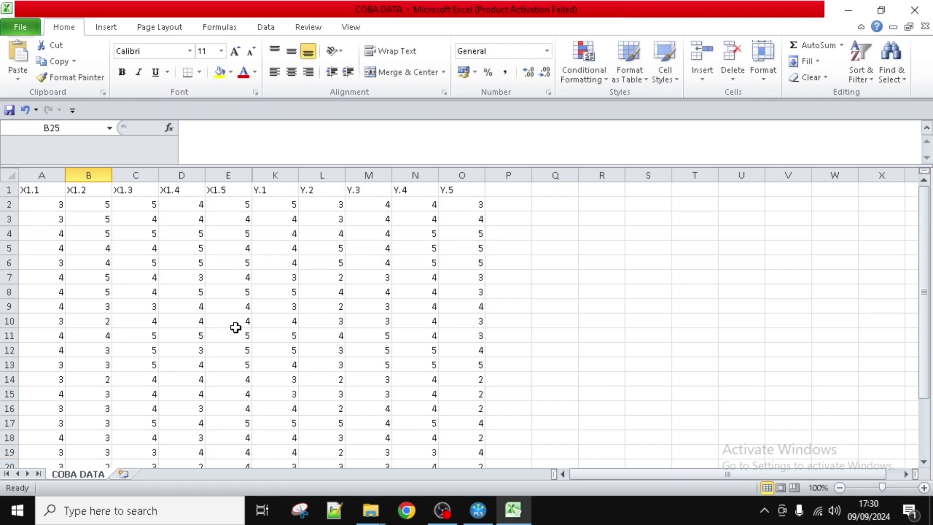
left_click(253, 301)
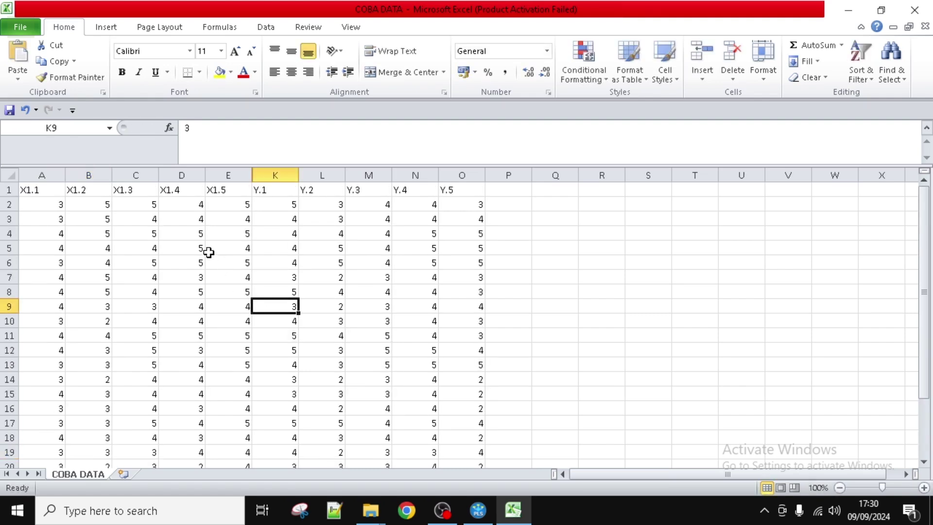
left_click(228, 242)
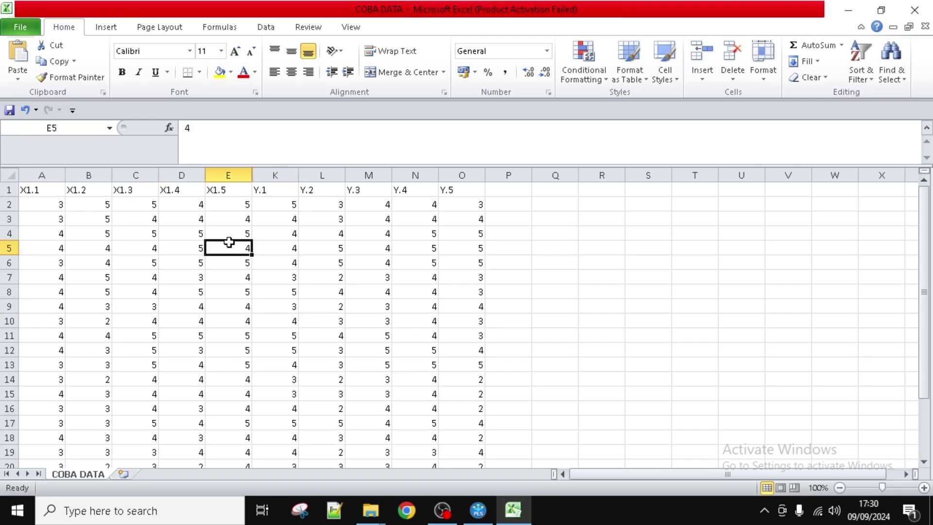
key("ctrl+s")
left_click(411, 304)
Step: Unhide the X2.1 to X2.5 columns between X1.5 and Y.1
left_click_drag(56, 176, 462, 175)
right_click(302, 263)
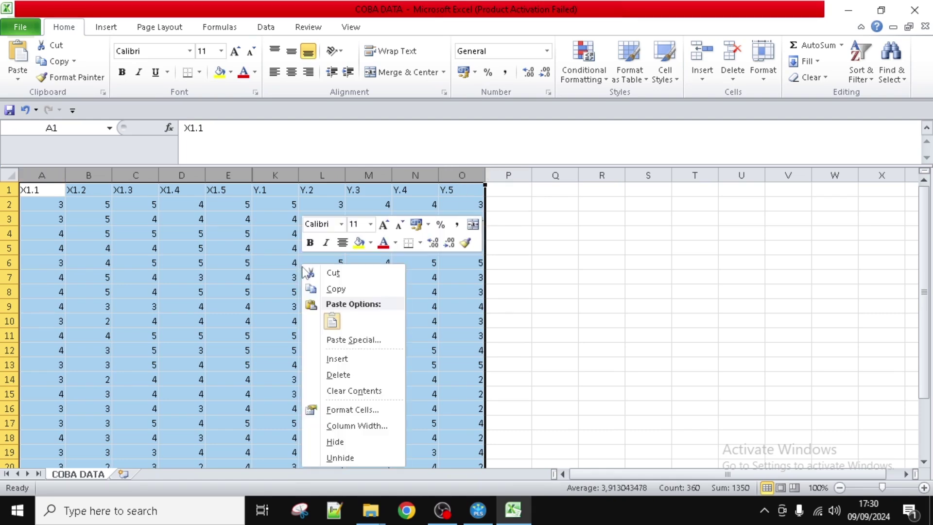
left_click(340, 458)
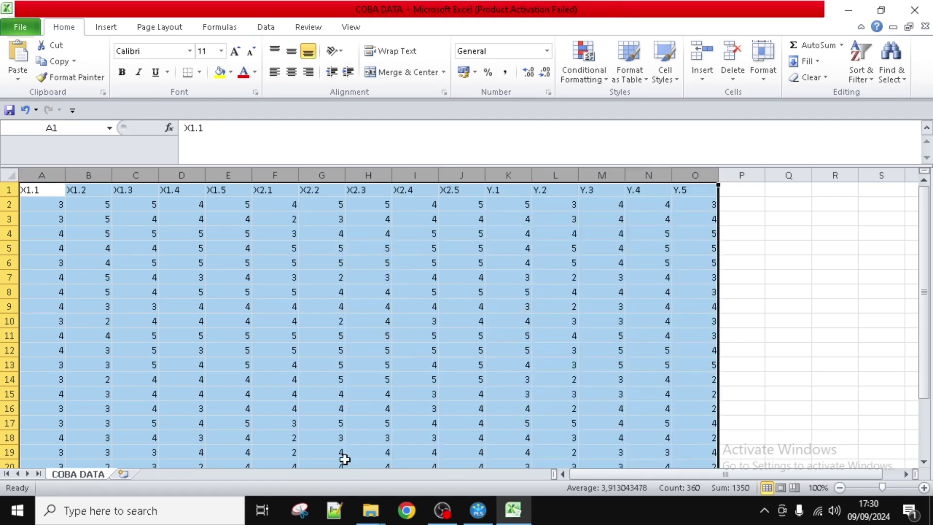
left_click(445, 362)
left_click(320, 277)
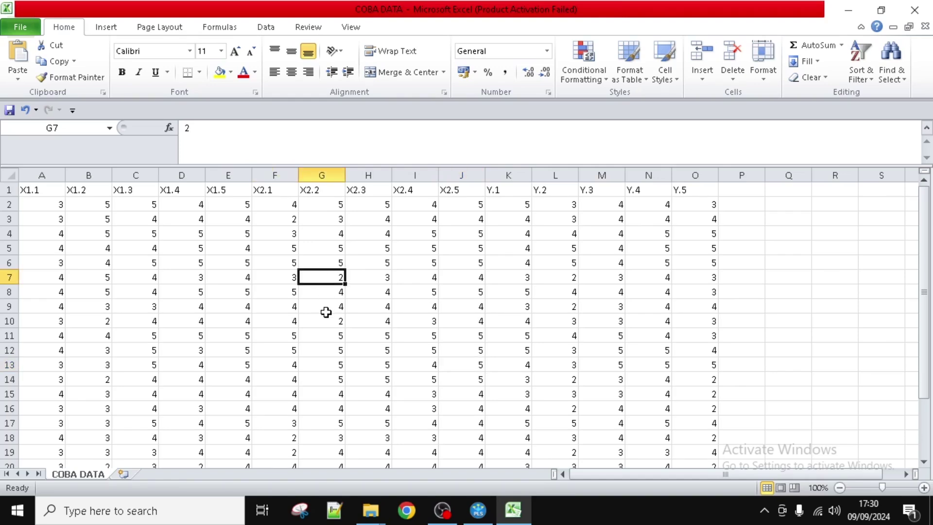
Step: Save the COBA DATA file again with all X1, X2 and Y columns displayed
key("ctrl+s")
left_click(398, 309)
key("ctrl+s")
left_click(401, 309)
Step: Switch to SmartPLS and try to delete the COBA DATA file from the diskriminan project
left_click(478, 508)
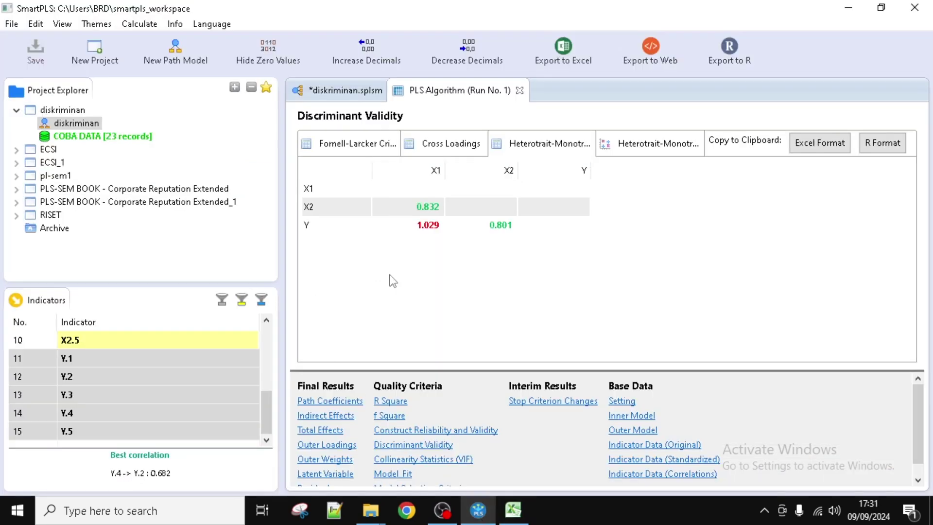
left_click(110, 137)
right_click(75, 139)
left_click(123, 222)
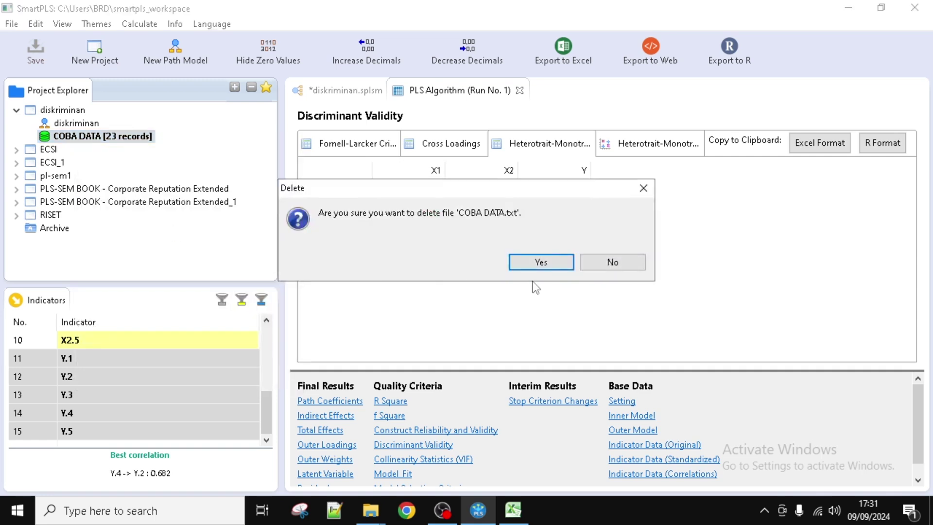
left_click(540, 264)
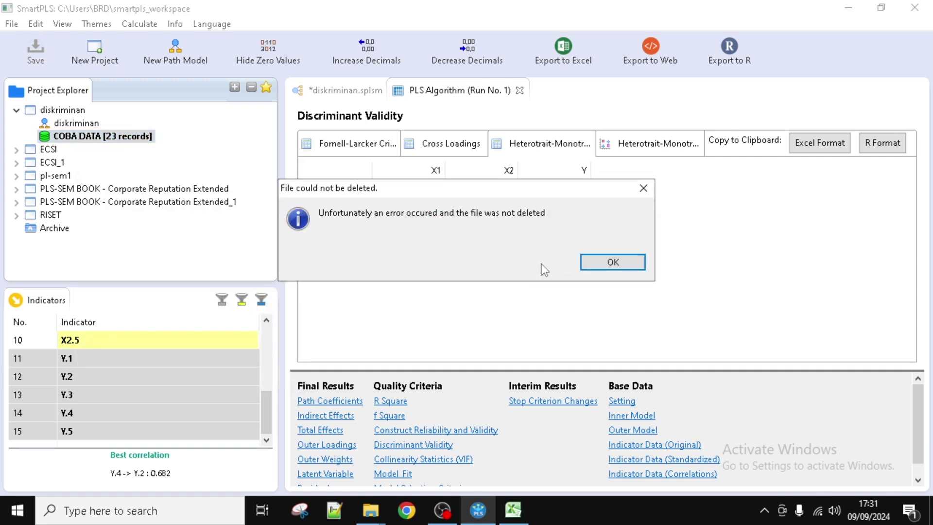
left_click(607, 262)
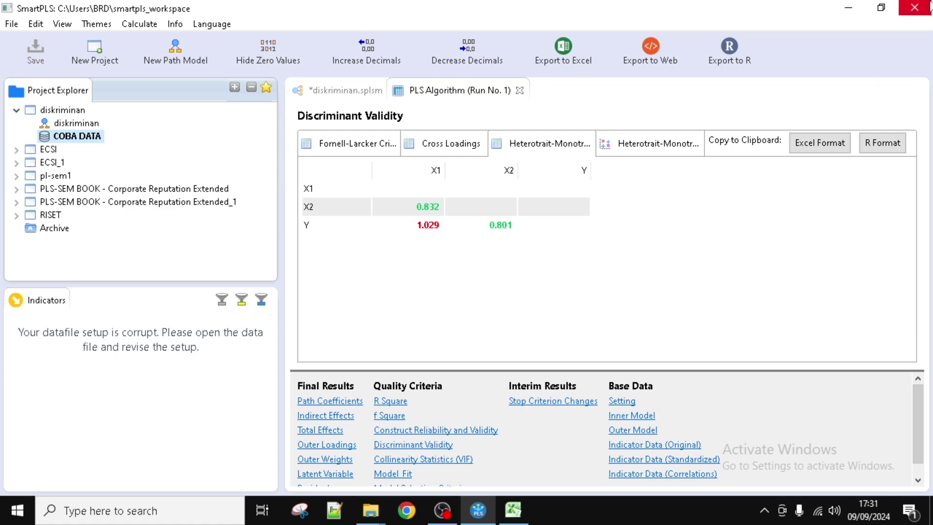
Step: Restart SmartPLS, saving all unsaved changes on exit, maximize its window and expand the diskriminan project
left_click(914, 7)
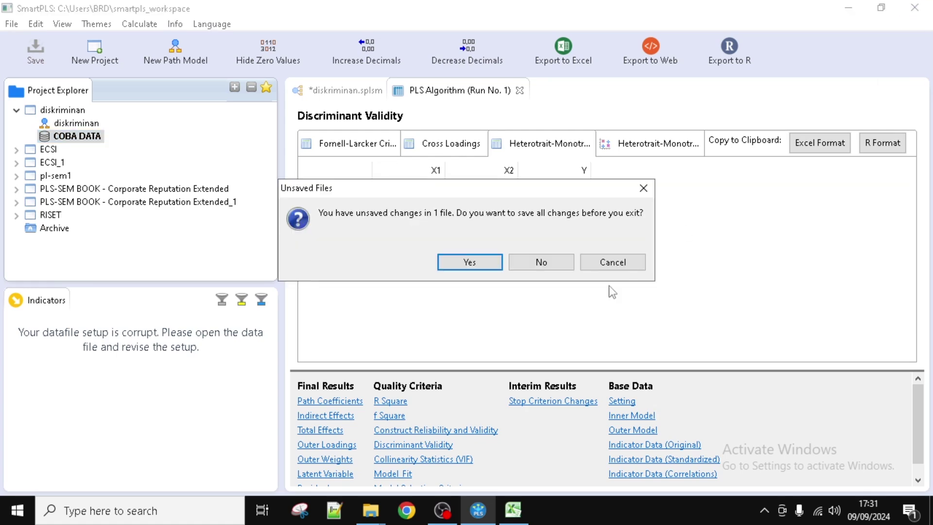
left_click(485, 264)
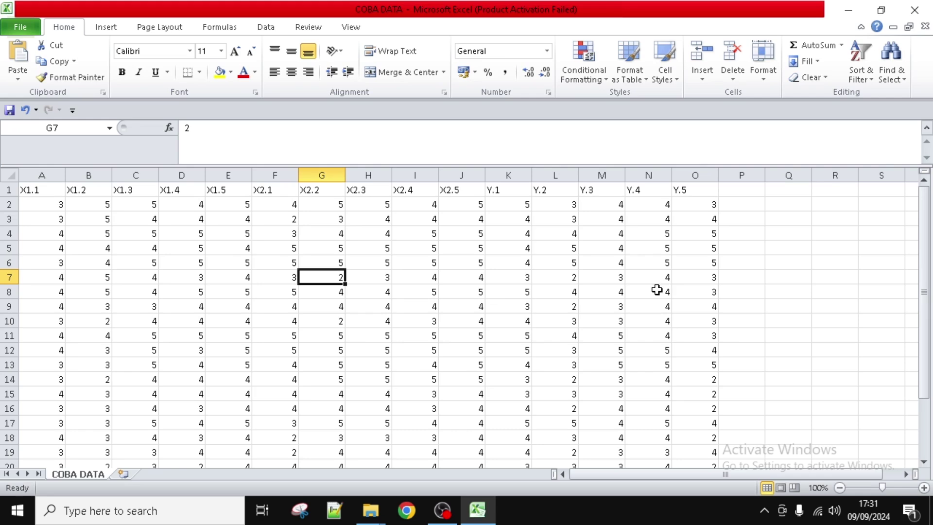
key("super+d")
double_click(180, 266)
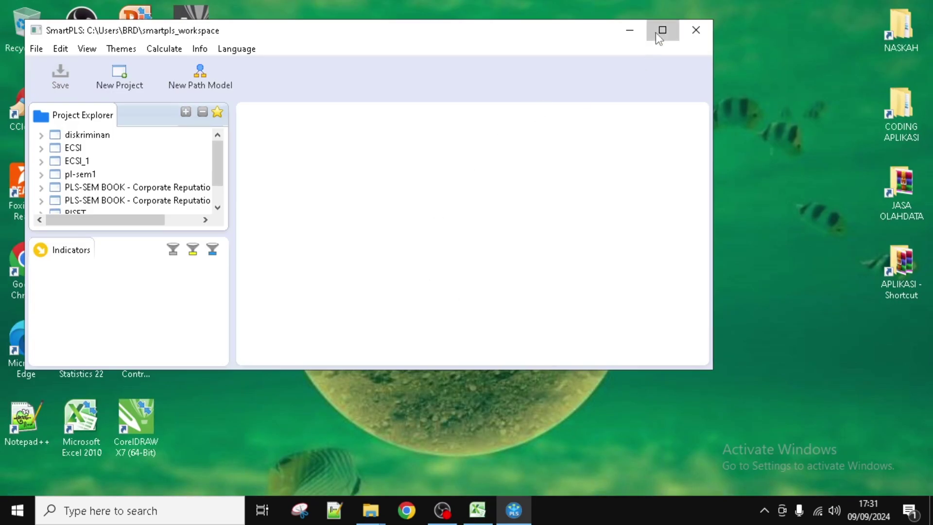
left_click(655, 34)
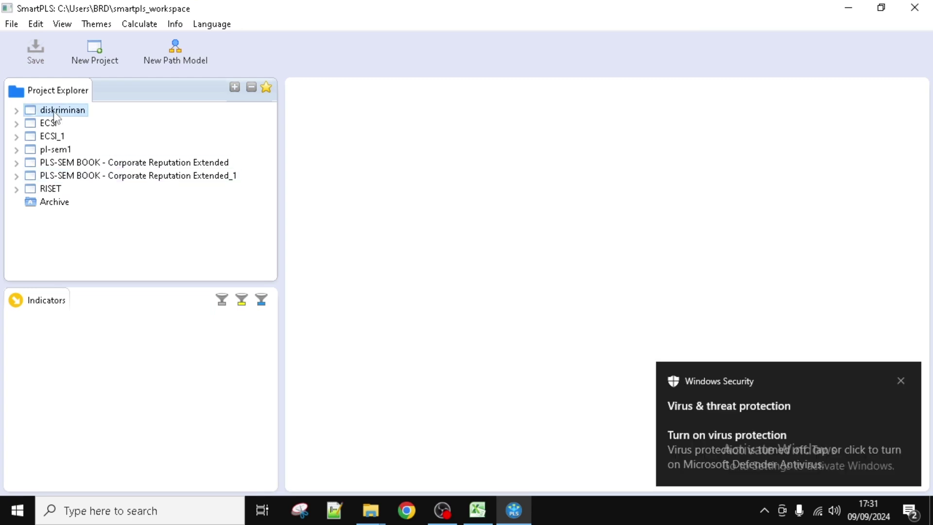
left_click(17, 111)
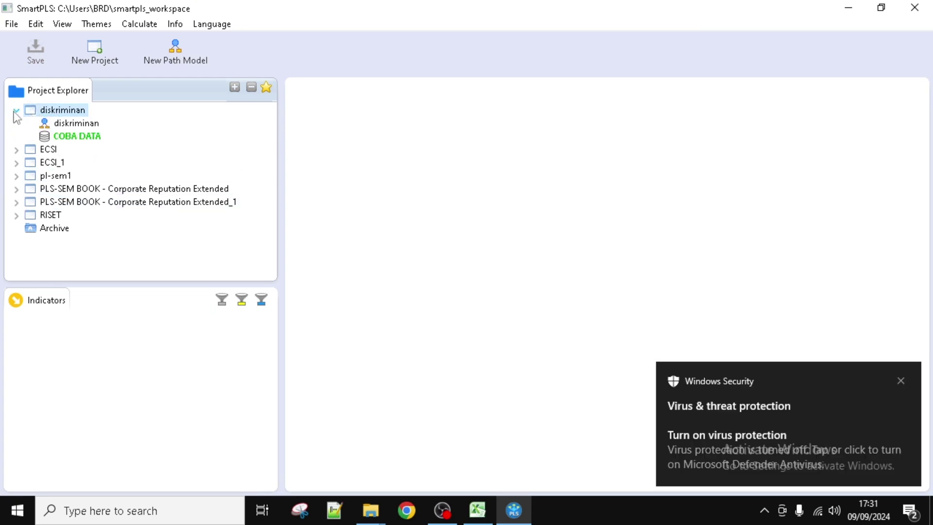
Step: Delete the COBA DATA file from the diskriminan project
left_click(82, 140)
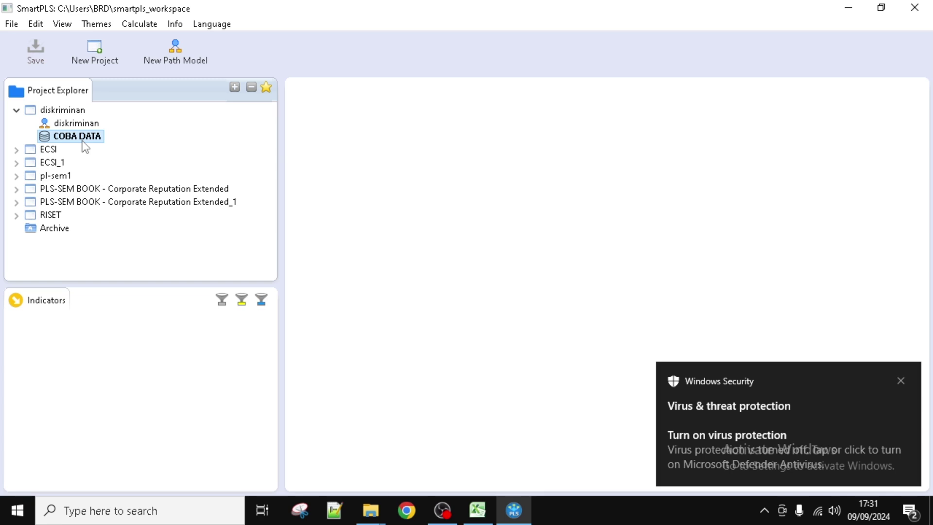
right_click(79, 135)
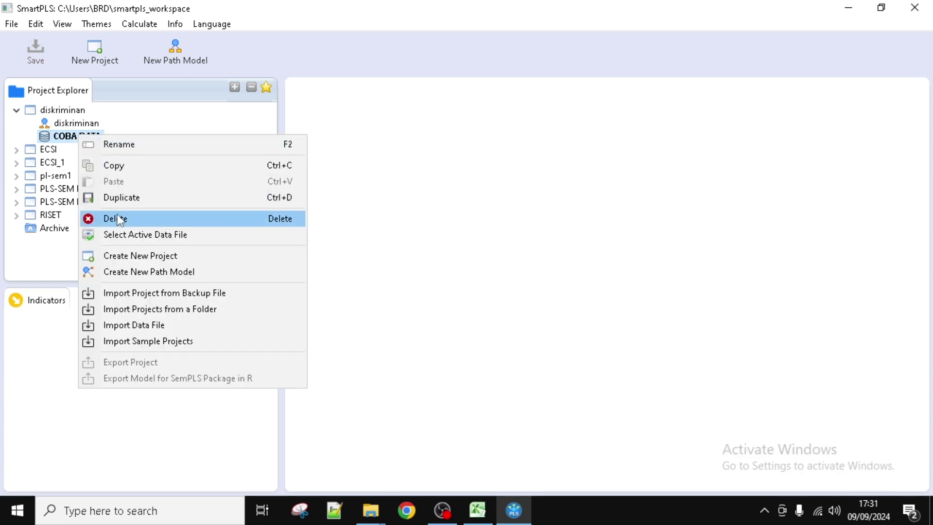
left_click(120, 220)
left_click(552, 271)
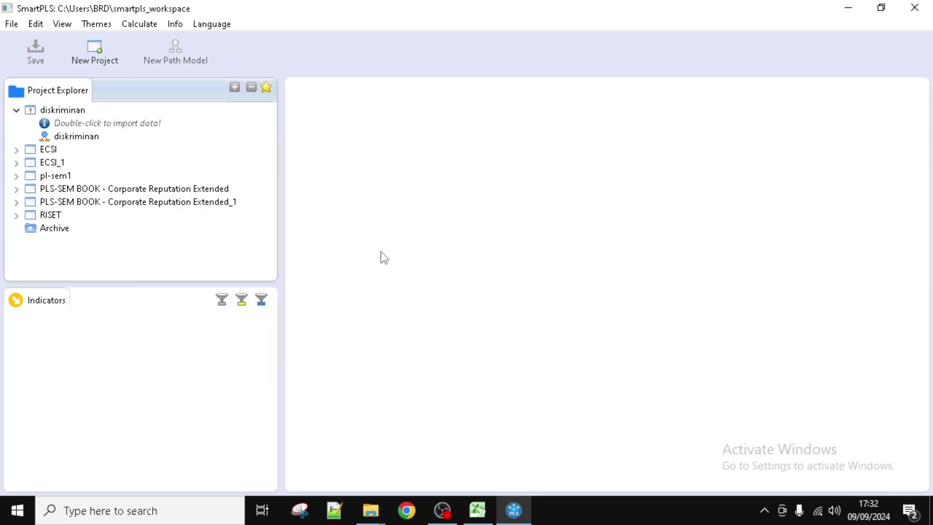
Step: Import the updated COBA DATA file from the PROJECT (E:) drive into the diskriminan project
left_click(138, 124)
double_click(138, 124)
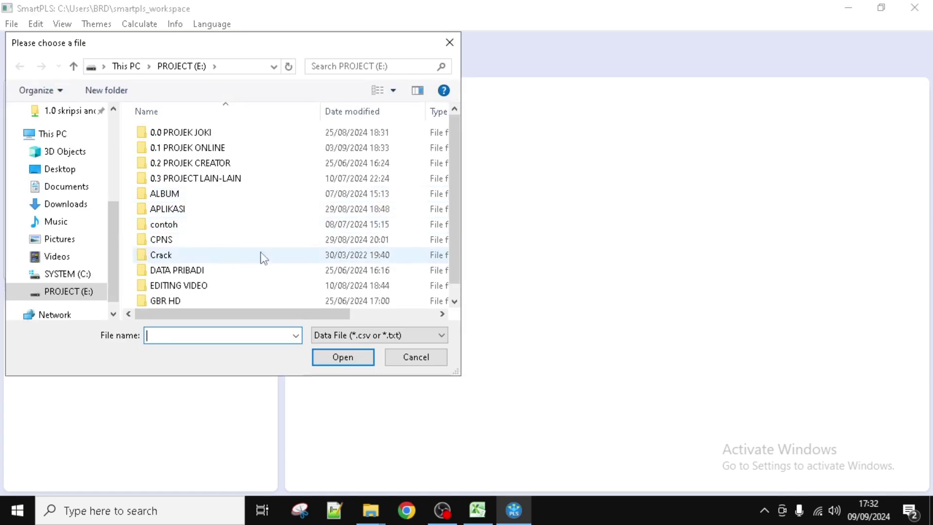
scroll(252, 267, "down", 1)
left_click(197, 298)
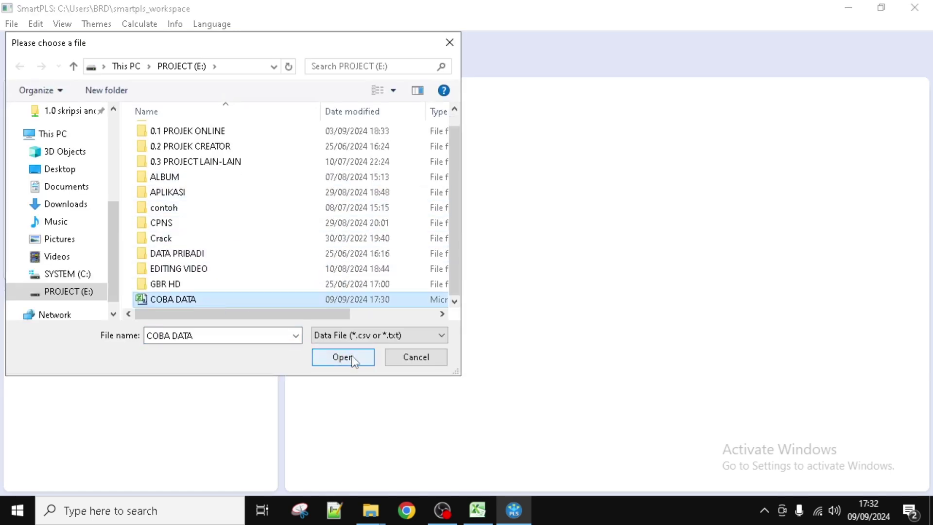
left_click(351, 358)
left_click(581, 315)
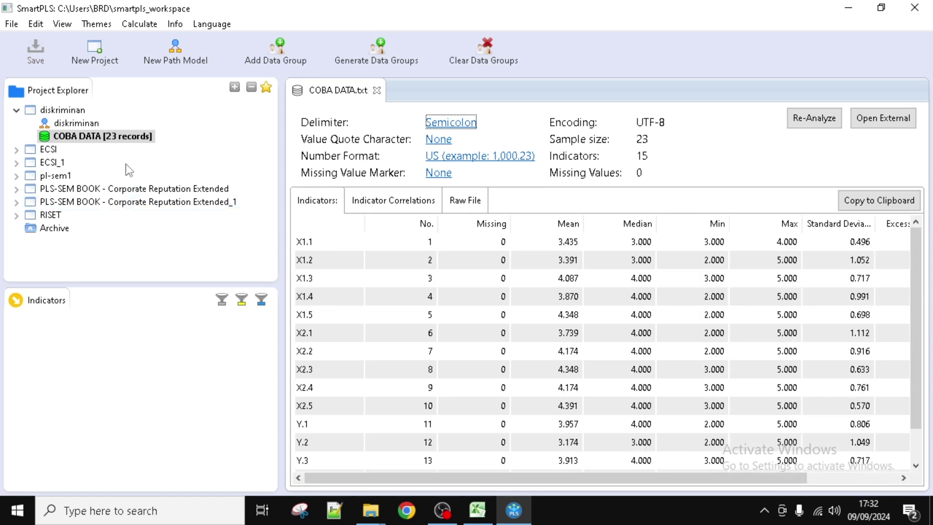
Step: Run the PLS Algorithm on the diskriminan path model and display the Heterotrait-Monotrait matrix of its discriminant validity results
left_click(93, 124)
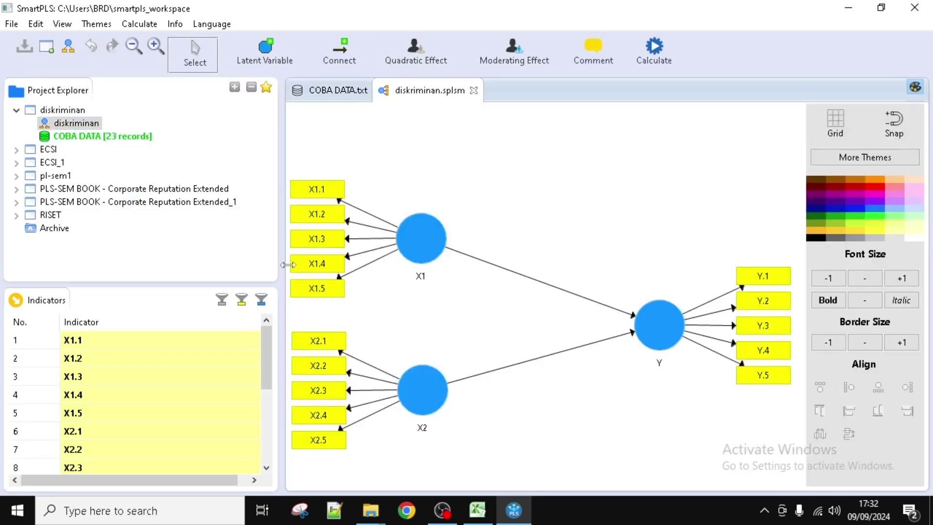
left_click(656, 58)
left_click(683, 61)
left_click(806, 432)
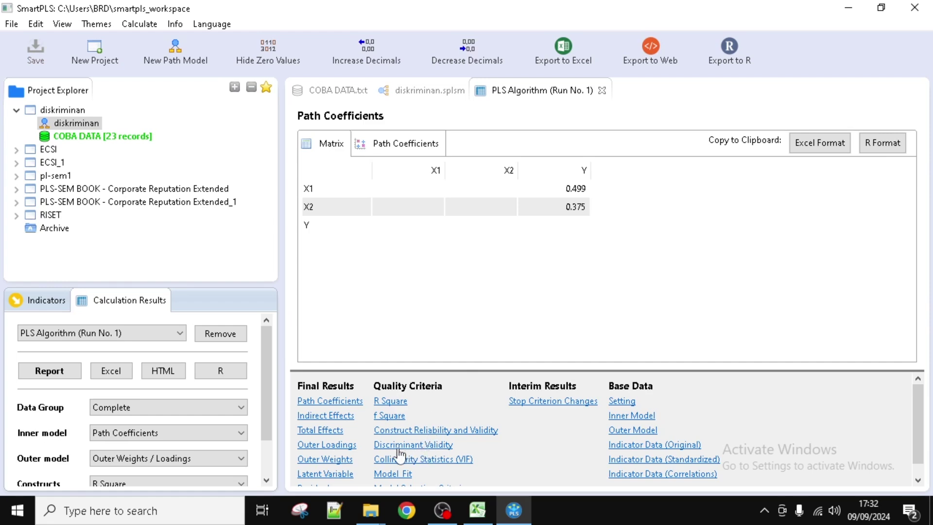
left_click(427, 446)
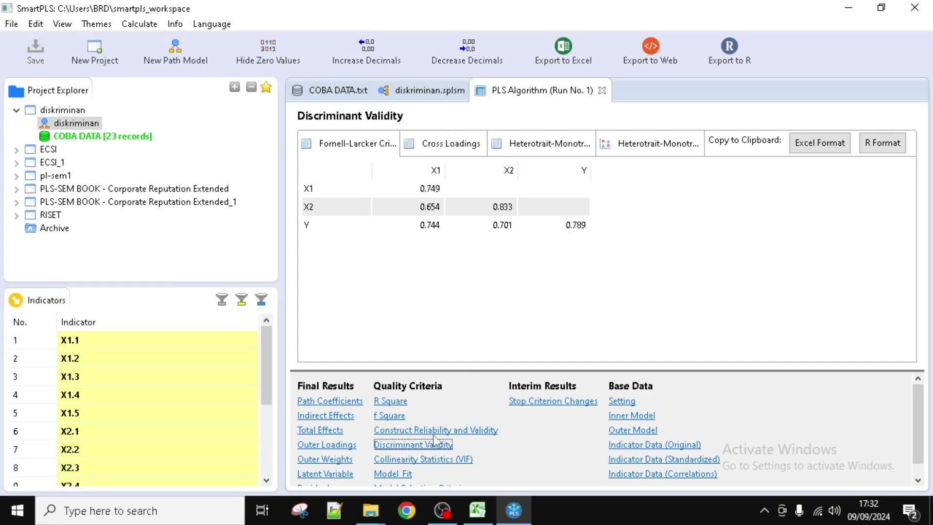
left_click(532, 145)
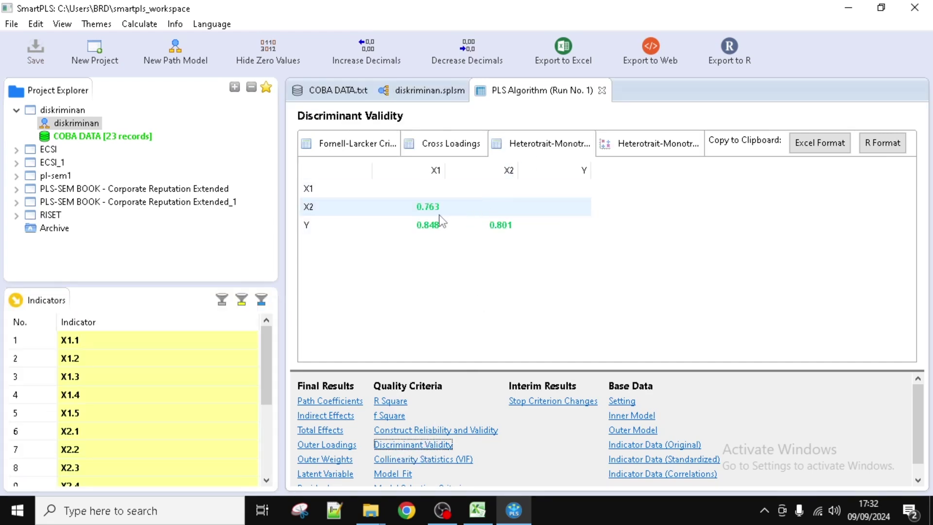